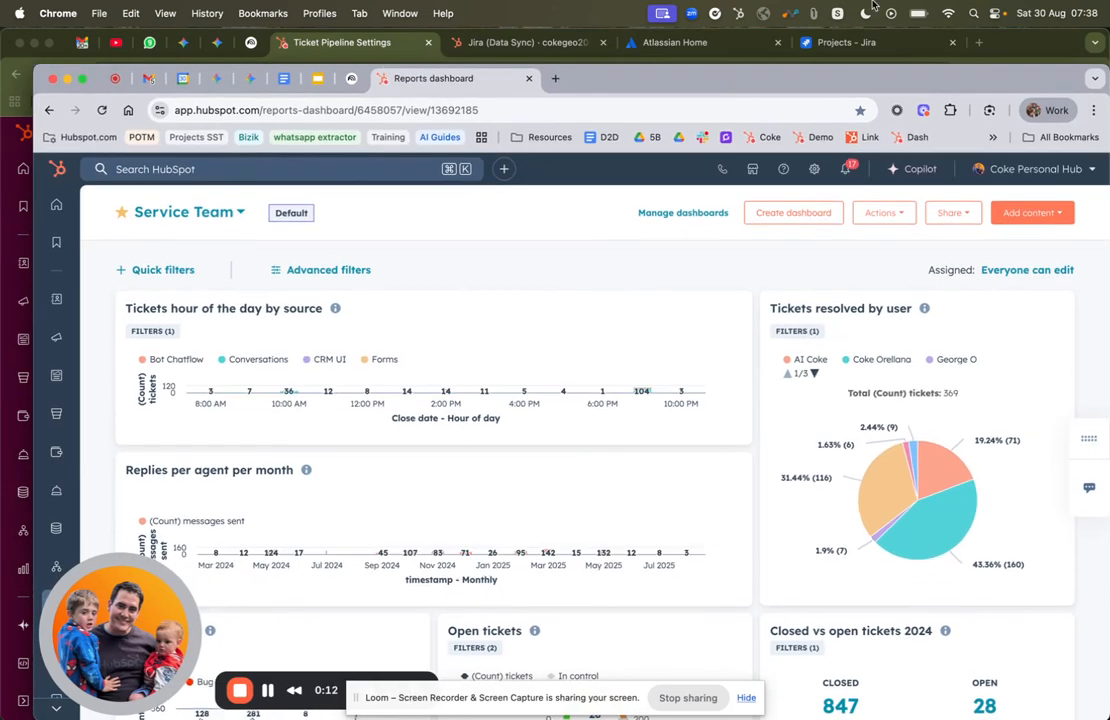
- Open the Jira Data Sync ticket sync configuration and review the available sync direction options
click(1013, 44)
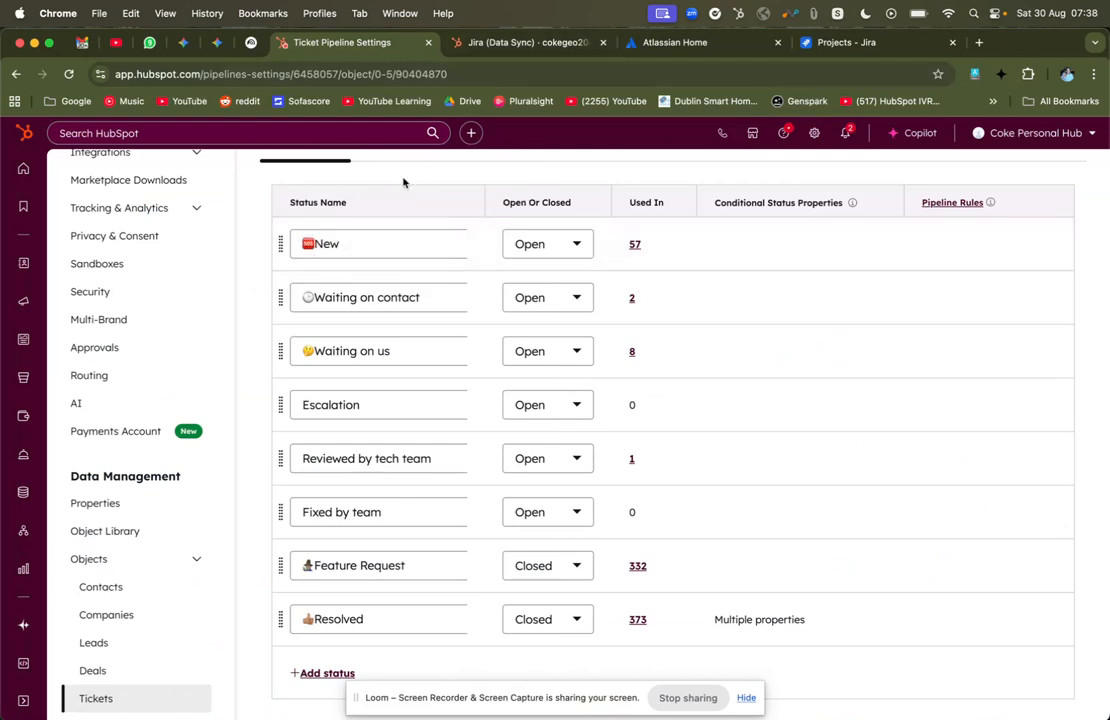
click(500, 40)
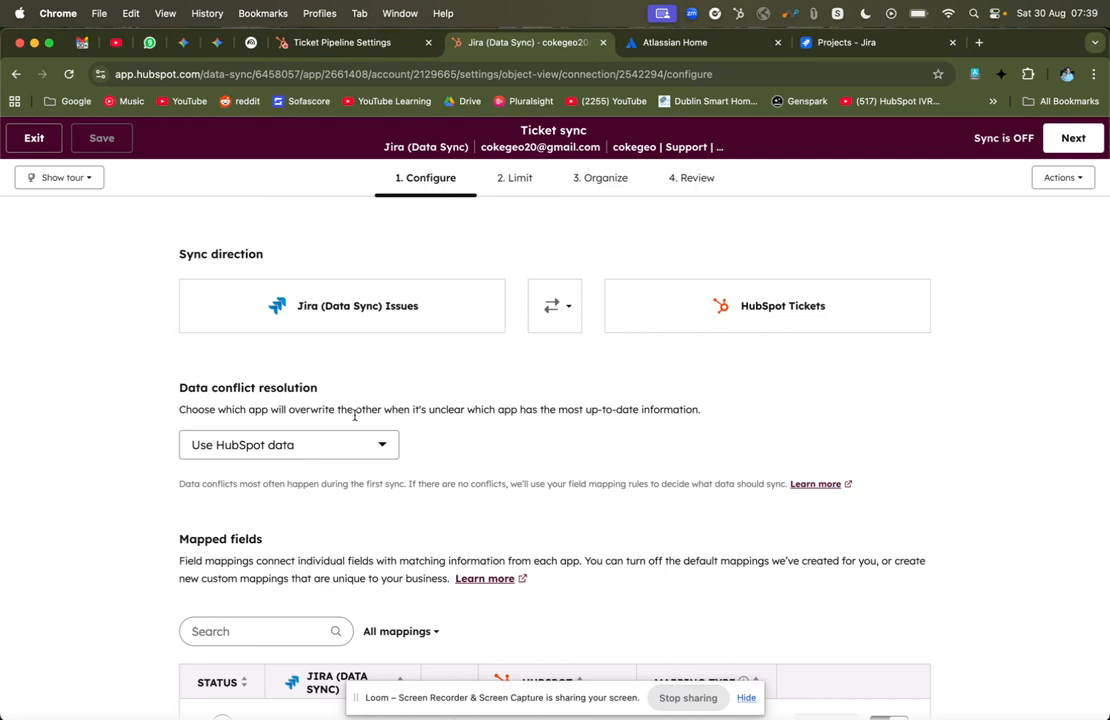
scroll(354, 416, down, 3)
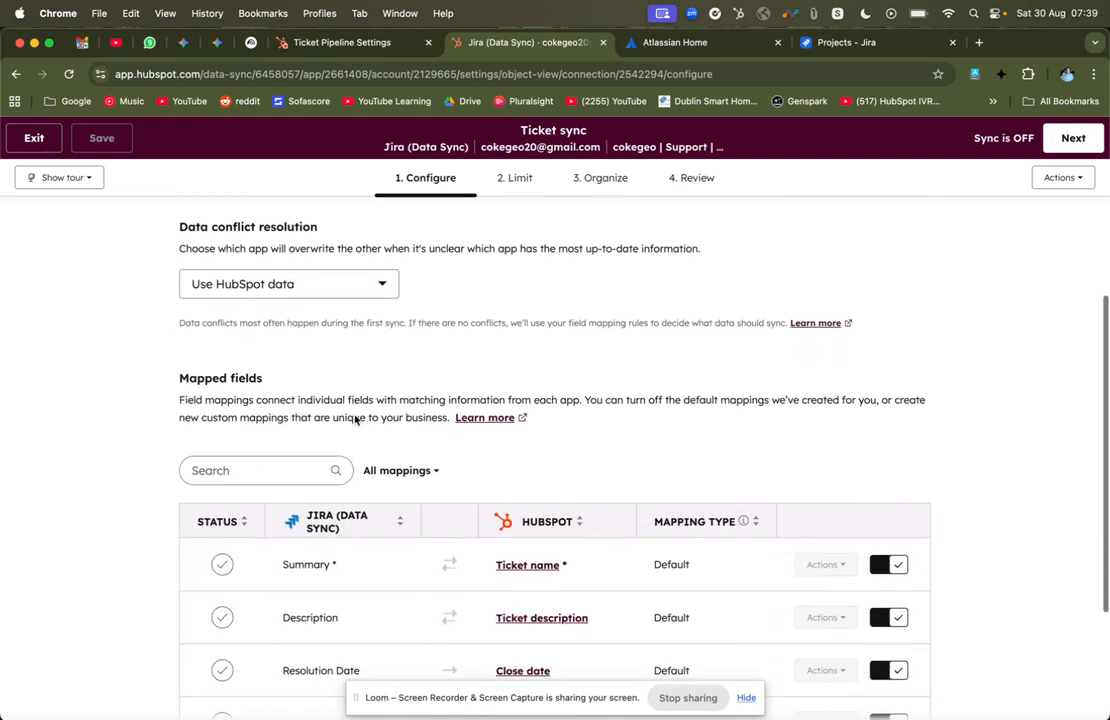
scroll(354, 416, down, 1)
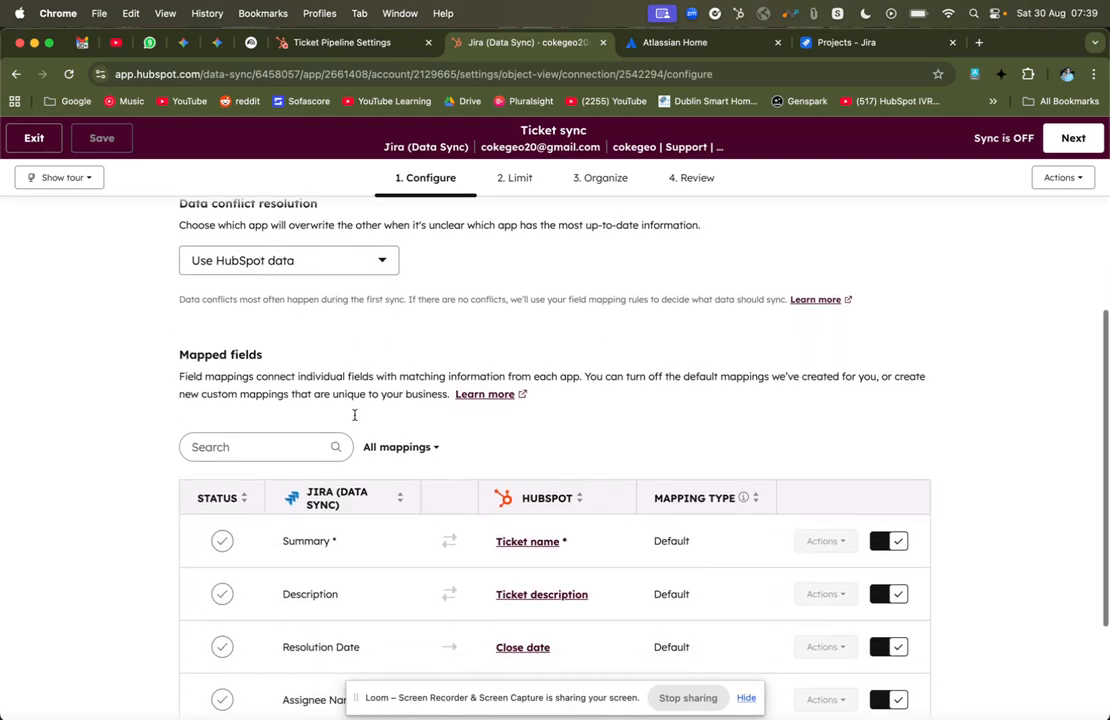
scroll(354, 420, up, 3)
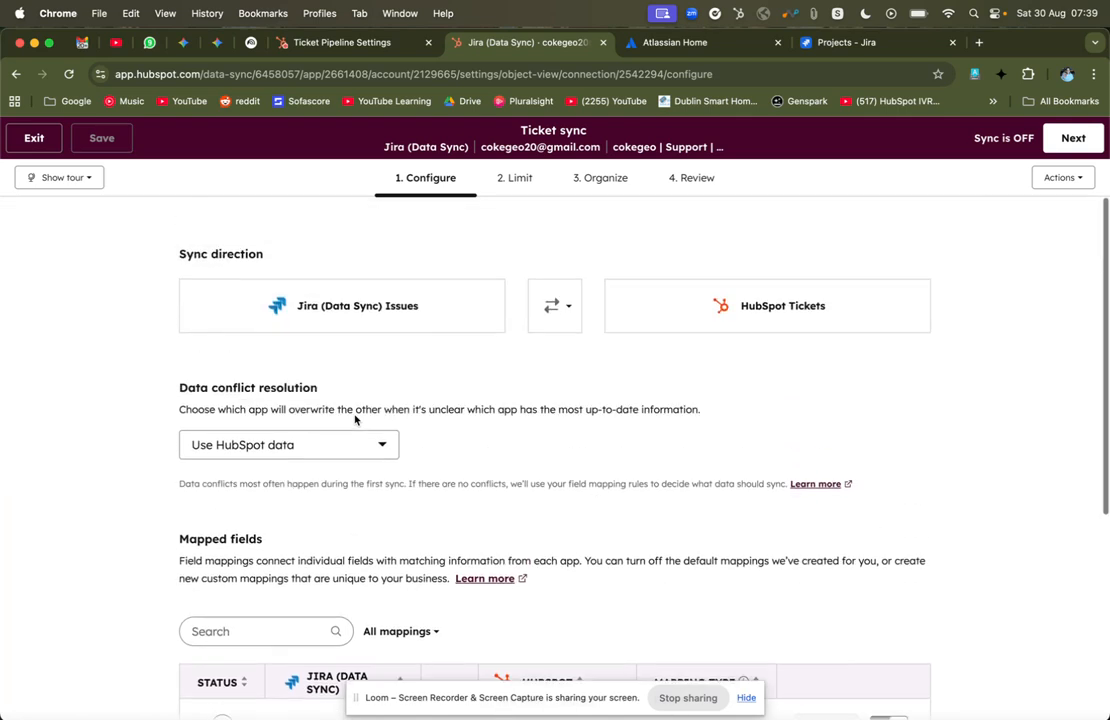
click(569, 308)
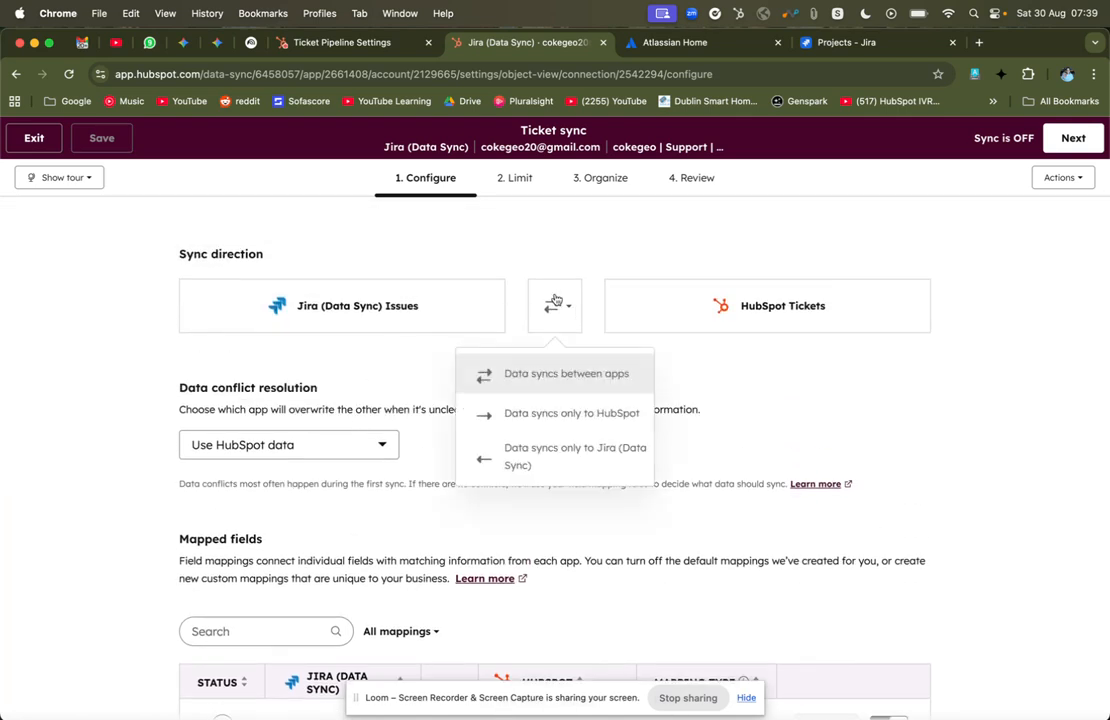
click(699, 392)
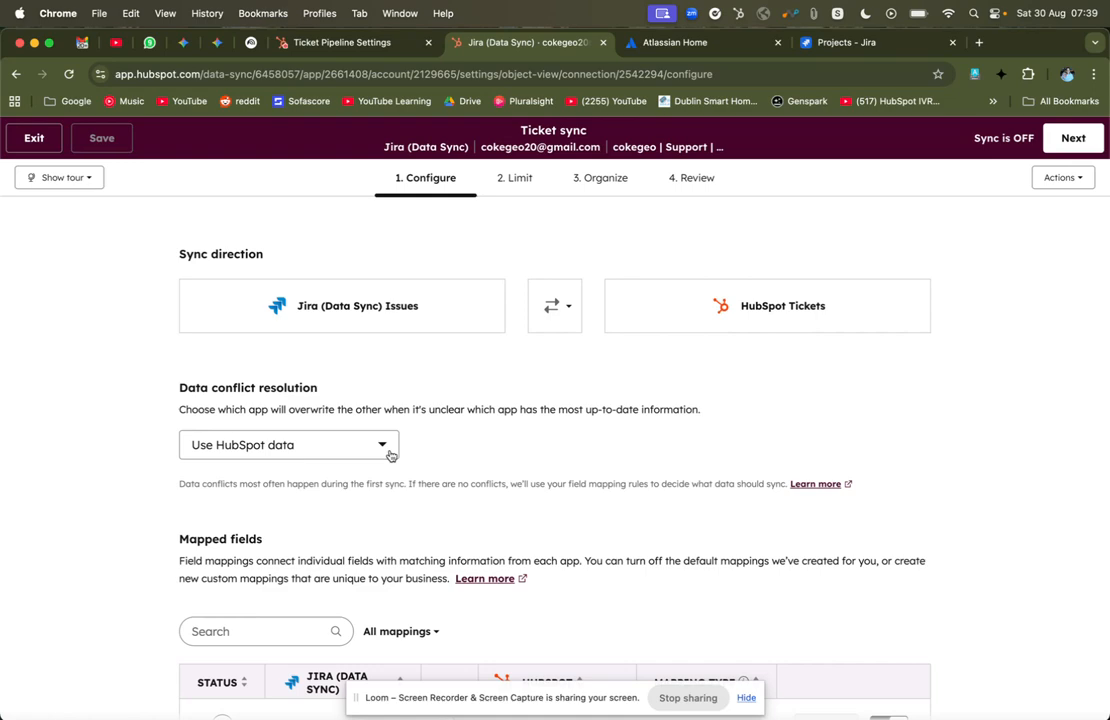
- Examine the mapped fields and the Jira fields offered for a custom mapping, discarding the blank mapping row
scroll(390, 455, down, 3)
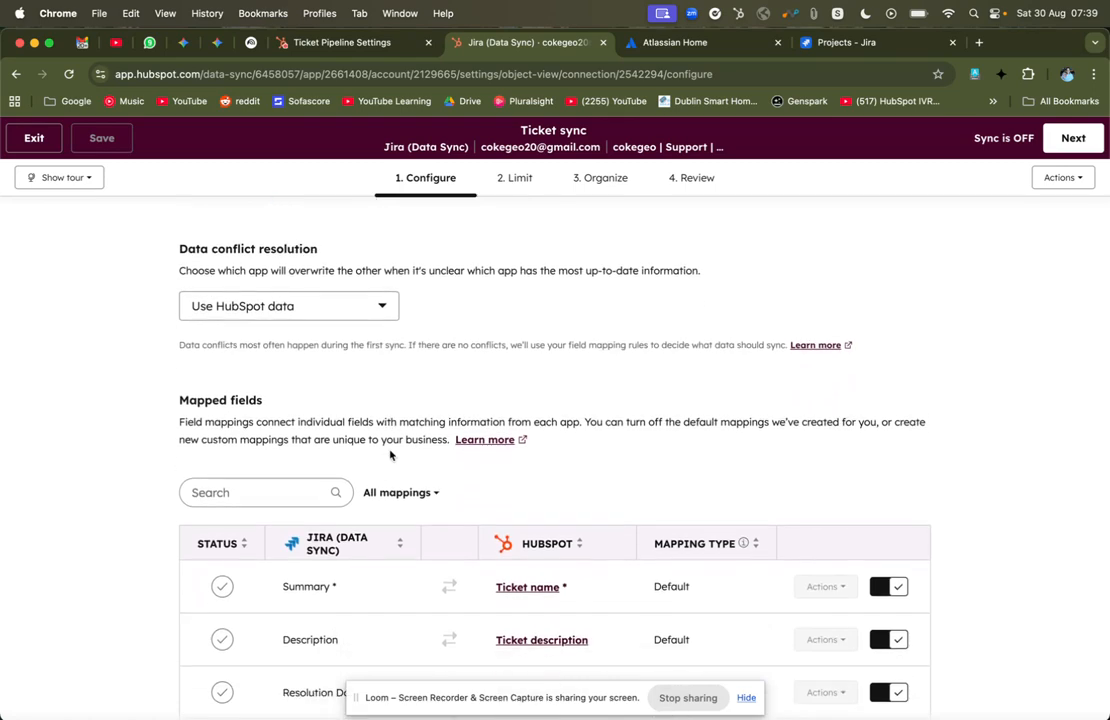
scroll(390, 455, down, 4)
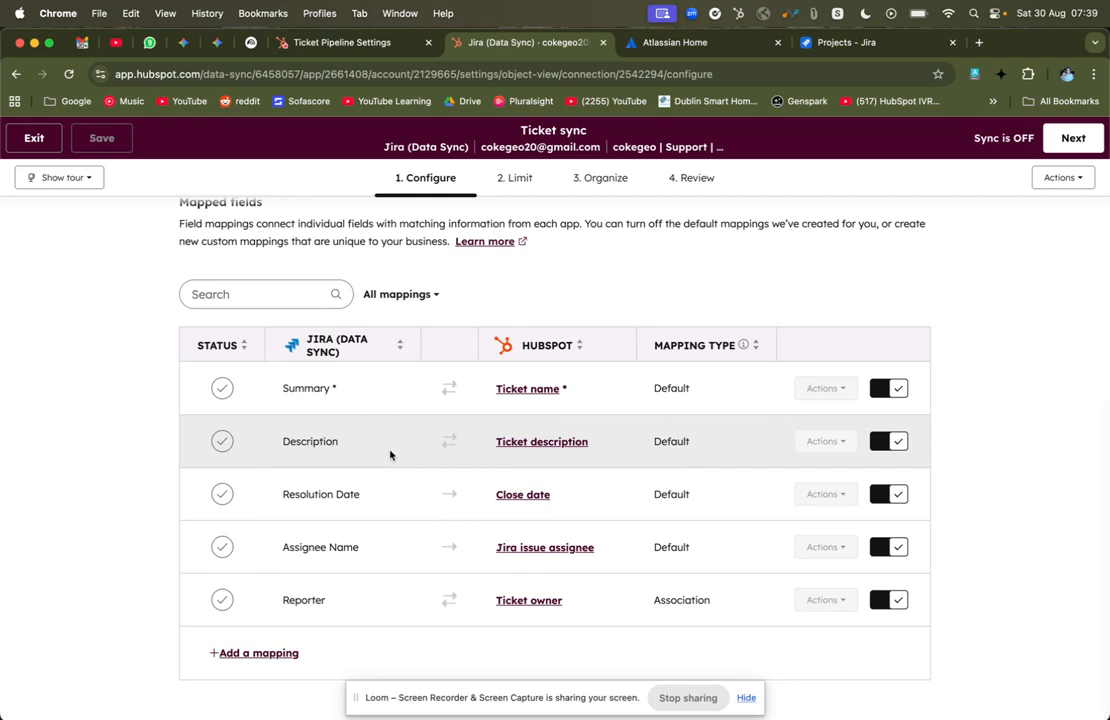
click(268, 655)
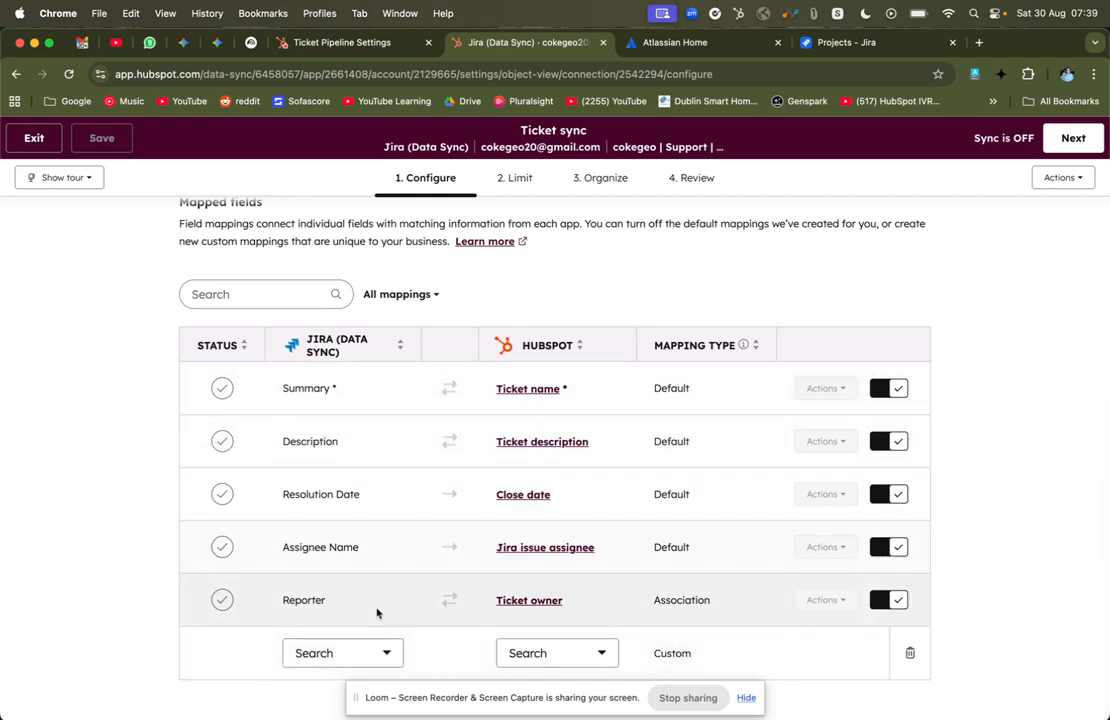
click(346, 655)
scroll(389, 481, down, 5)
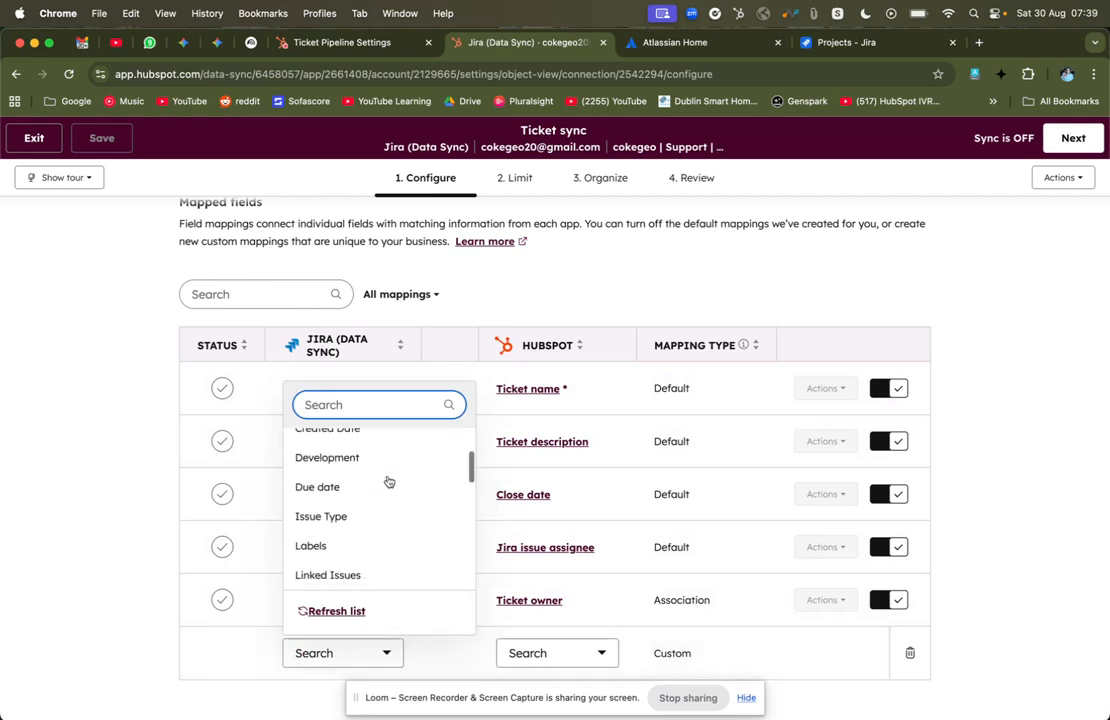
scroll(389, 481, down, 6)
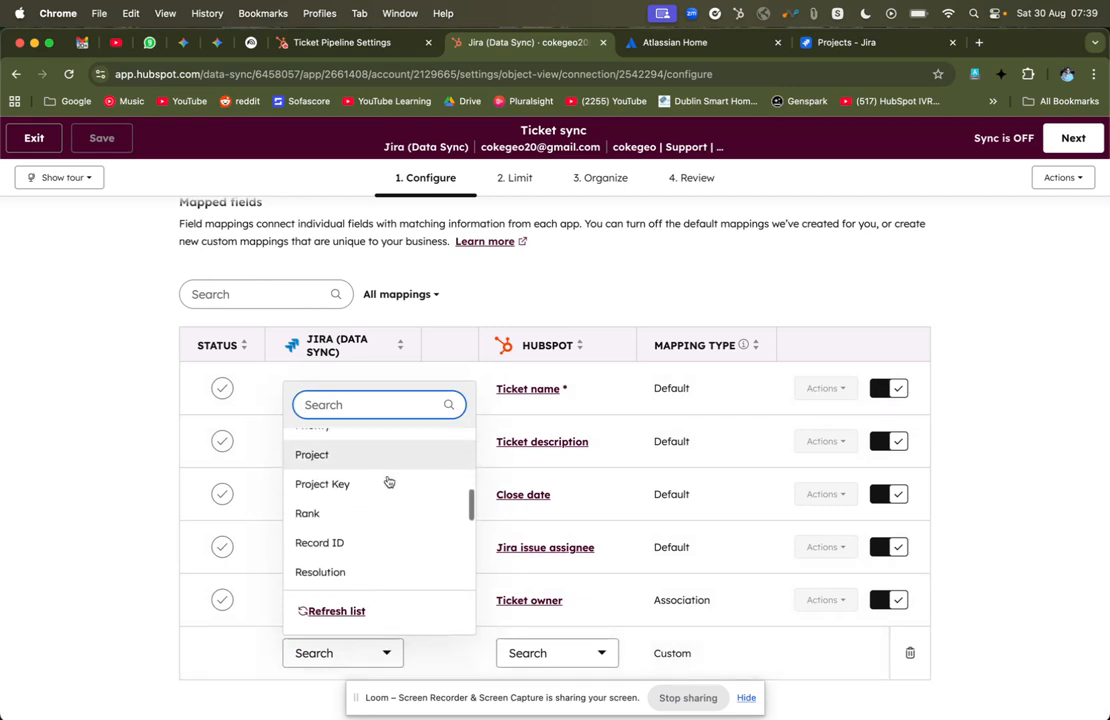
scroll(388, 481, down, 3)
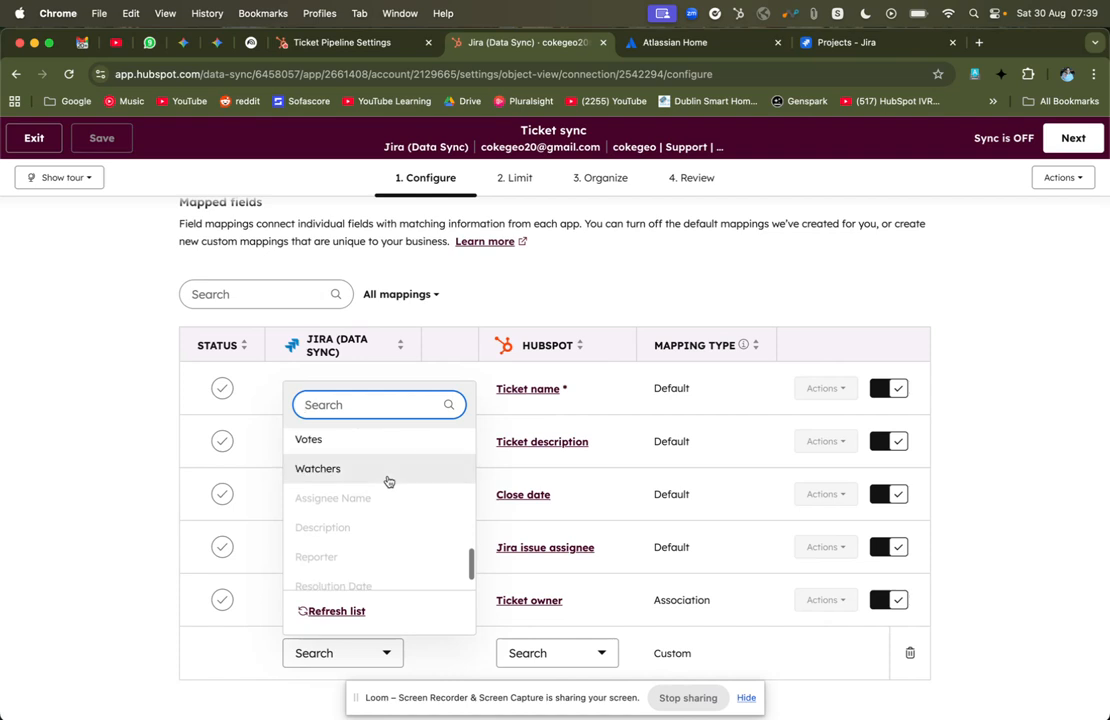
click(909, 653)
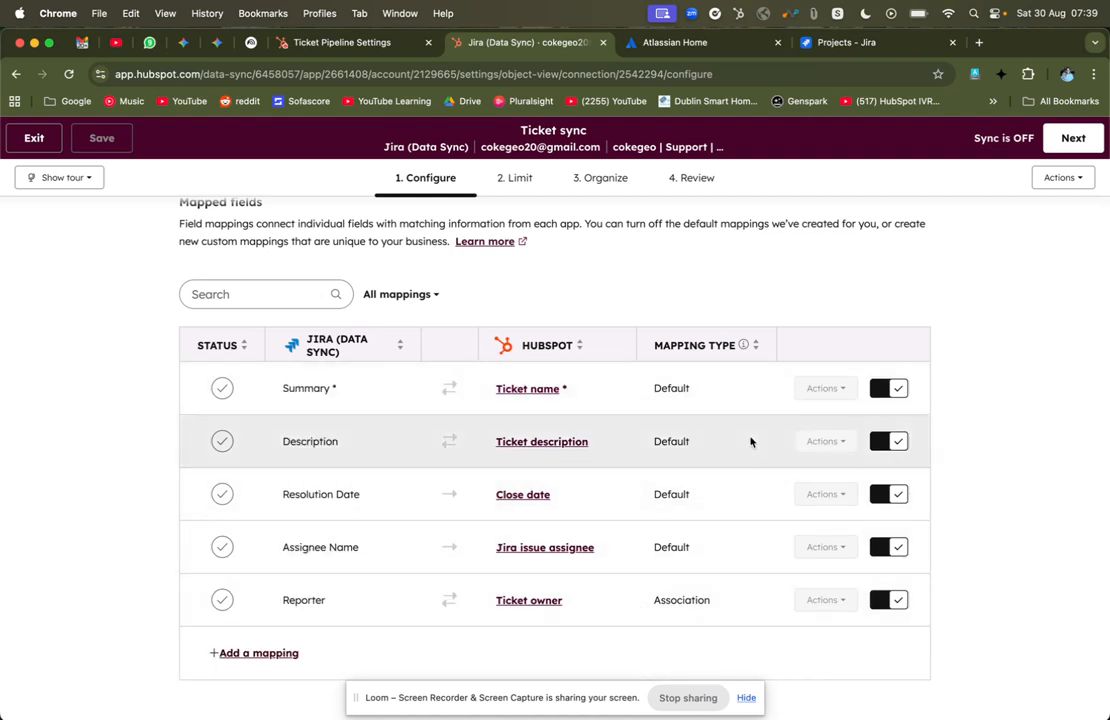
- Go to the sync's Limit stage and choose the HubSpot pipeline 1. Support 2024 for stage mapping
click(521, 180)
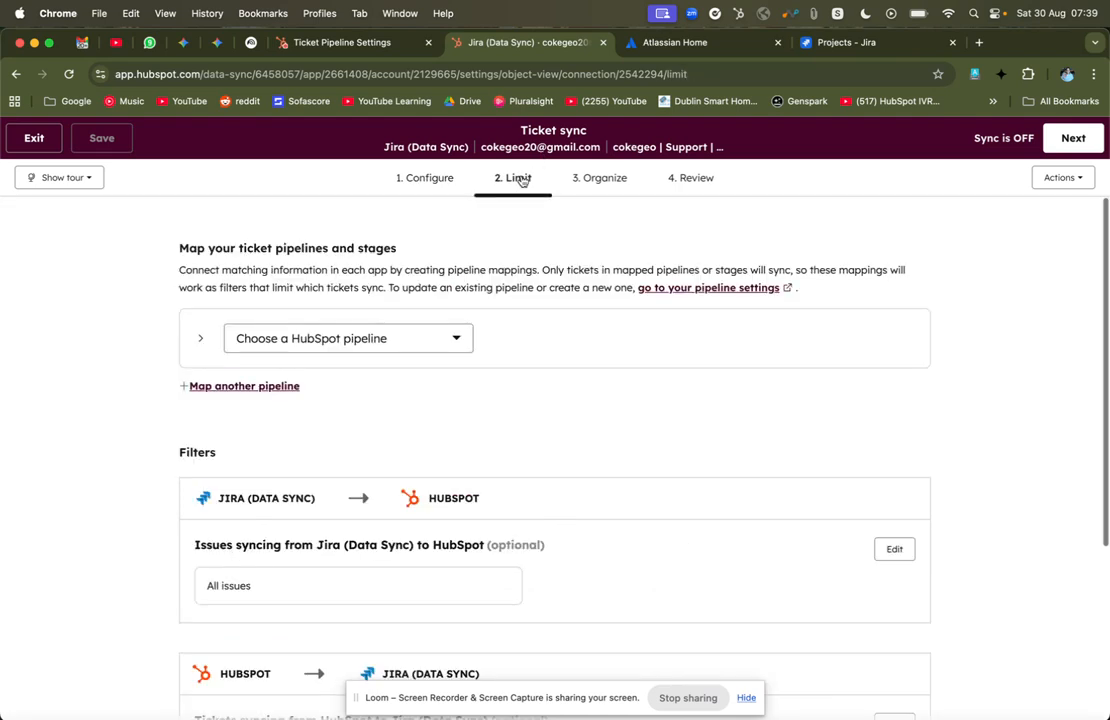
click(417, 337)
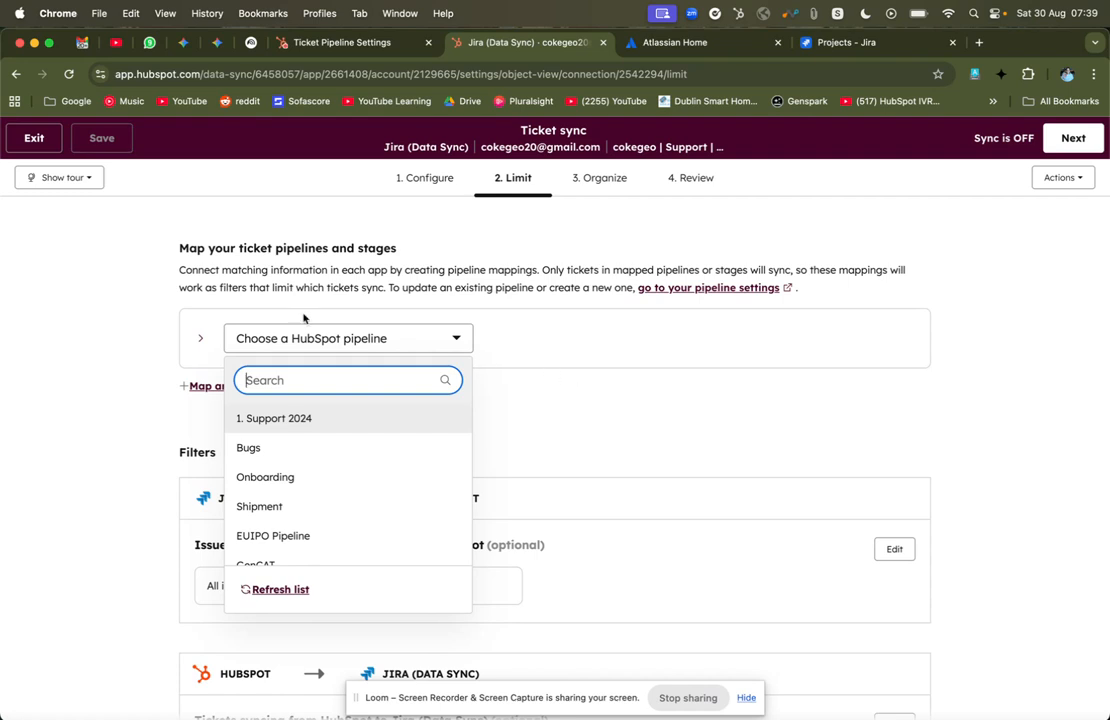
click(117, 308)
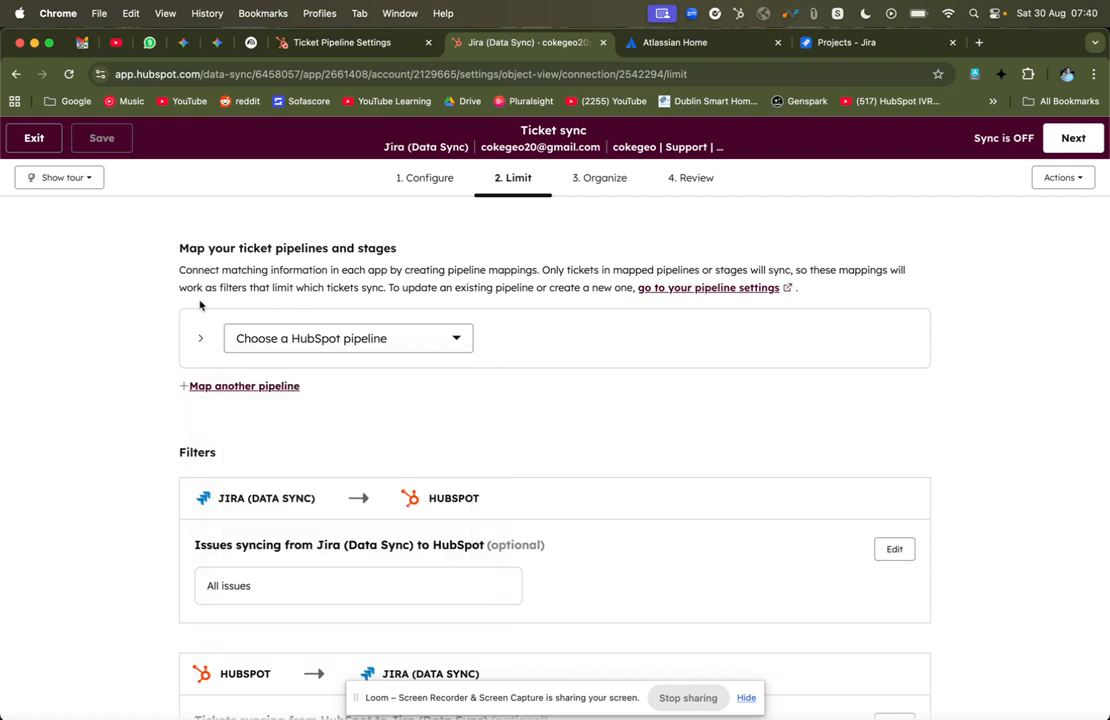
click(331, 342)
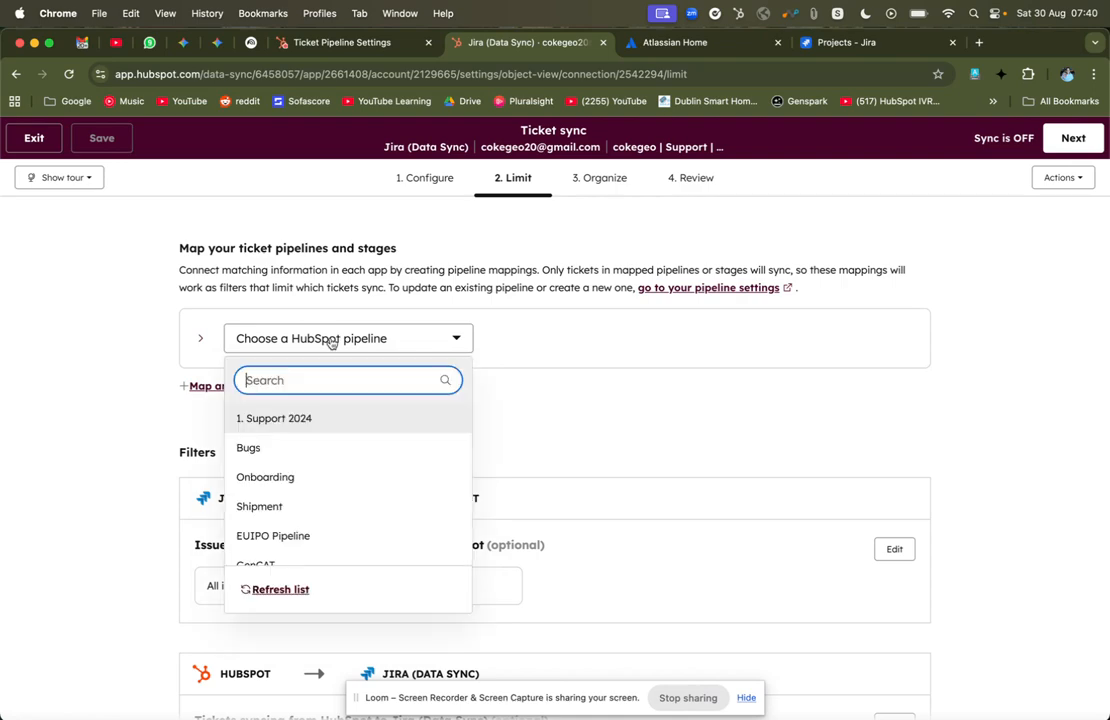
click(302, 416)
- Map the HubSpot stages Escalation to To Do, Reviewed by tech team to In Progress, and Fixed by team to Done
scroll(596, 328, down, 5)
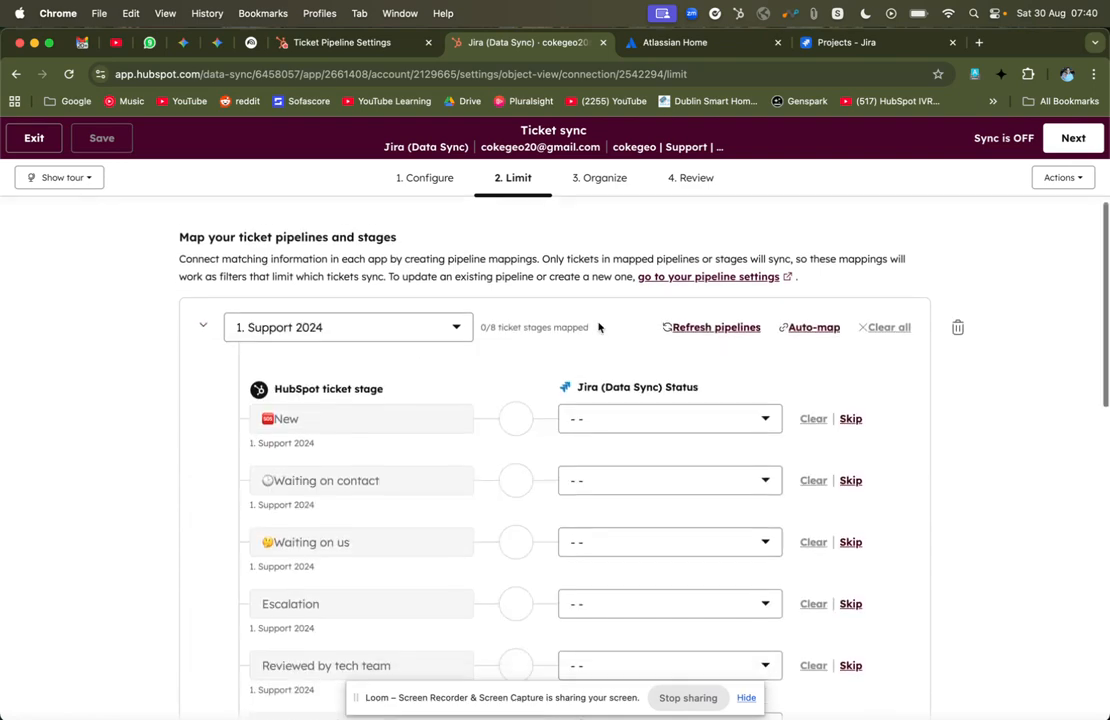
scroll(598, 327, down, 2)
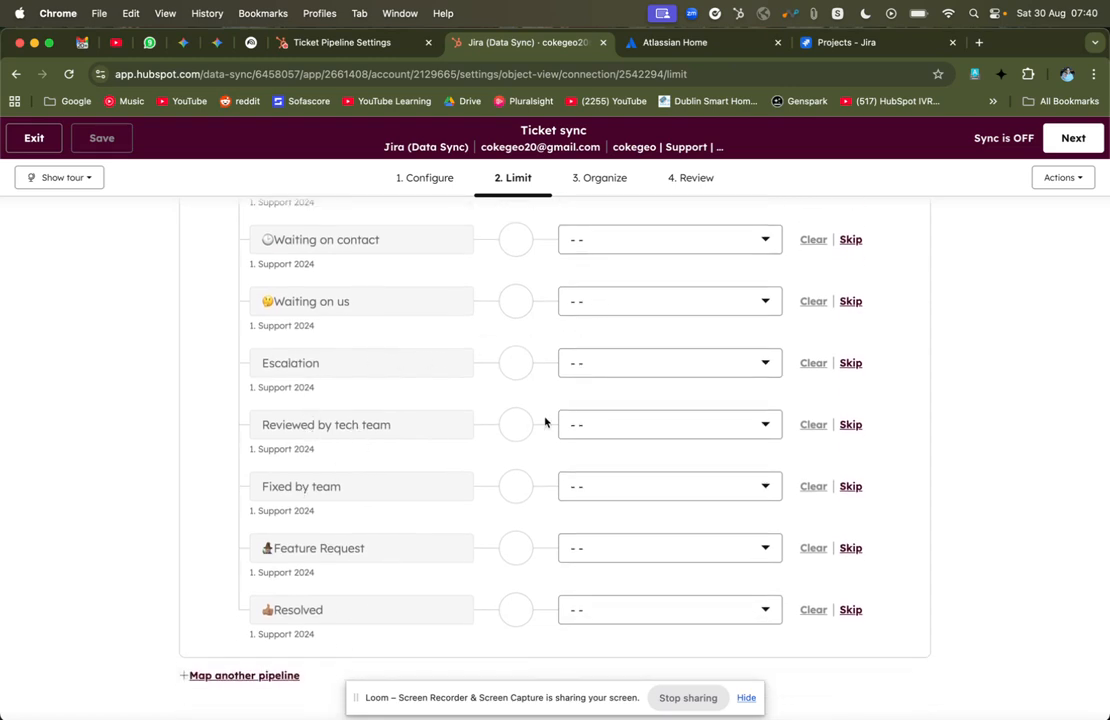
click(614, 367)
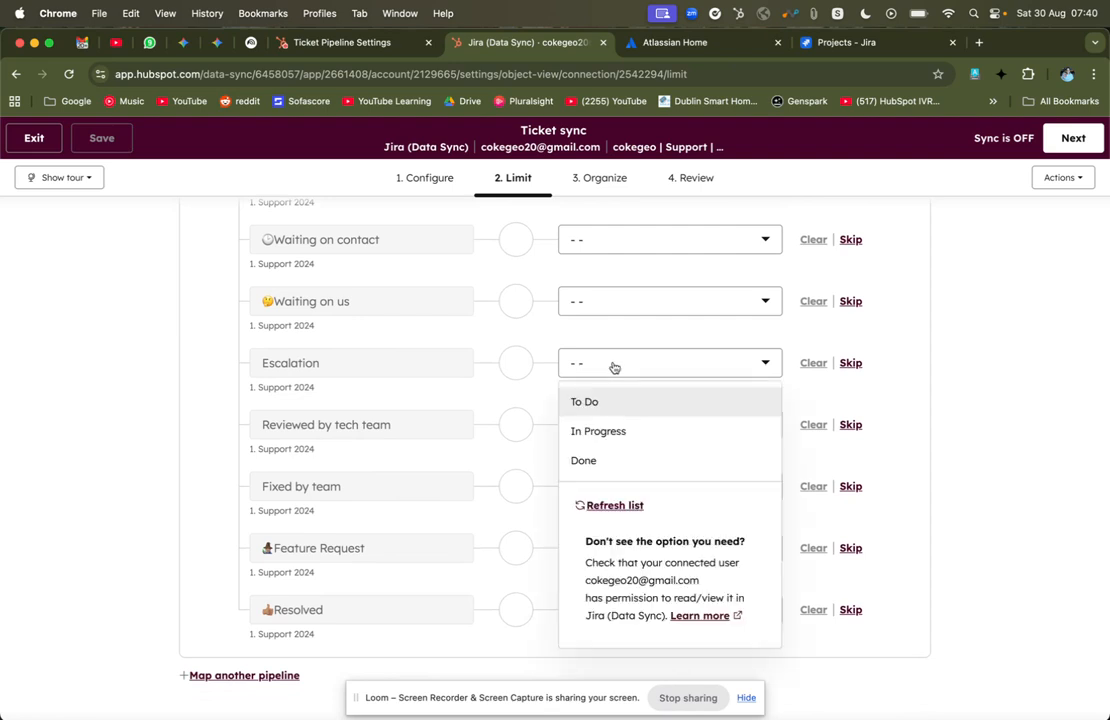
click(590, 402)
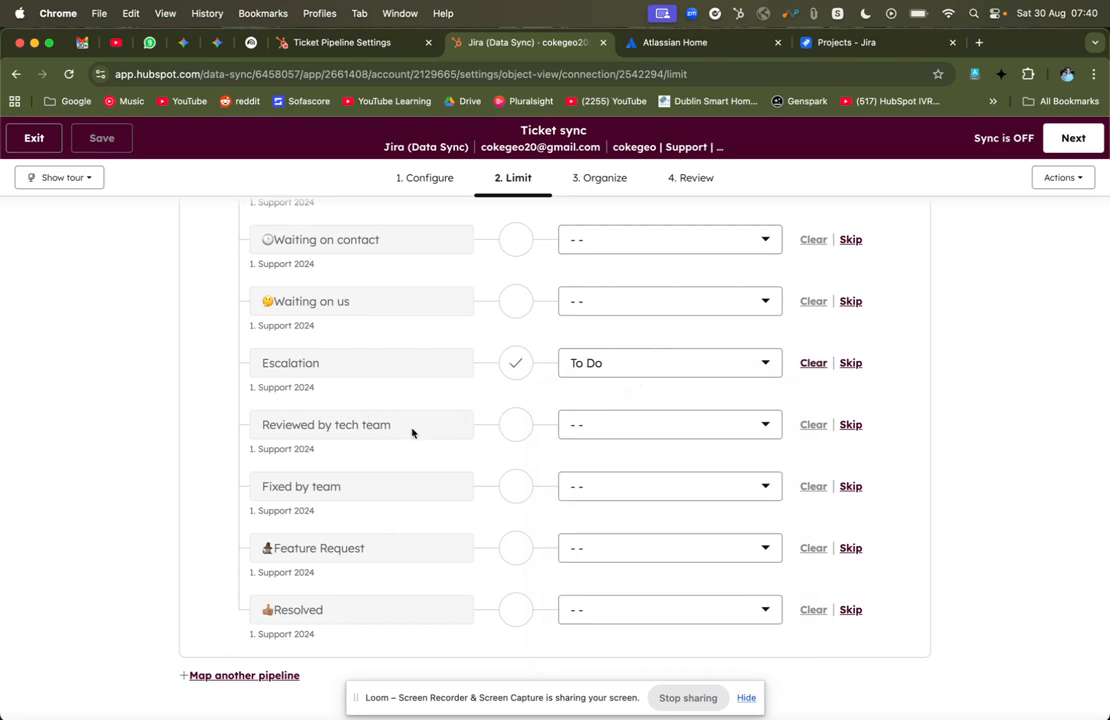
click(582, 431)
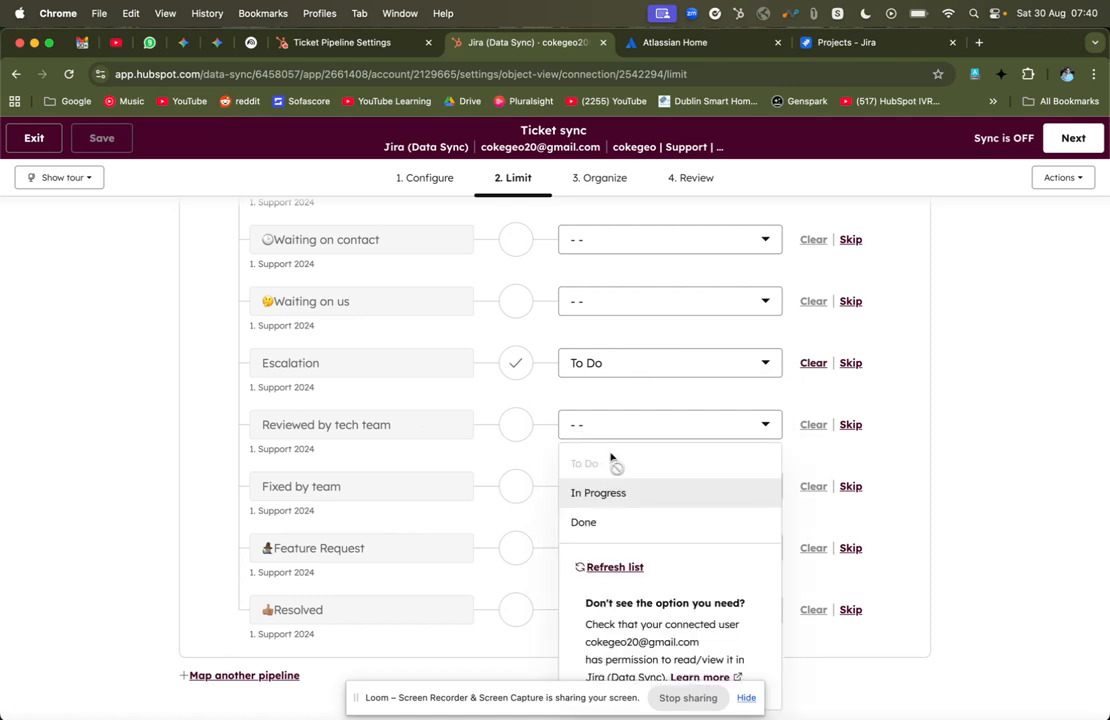
click(601, 493)
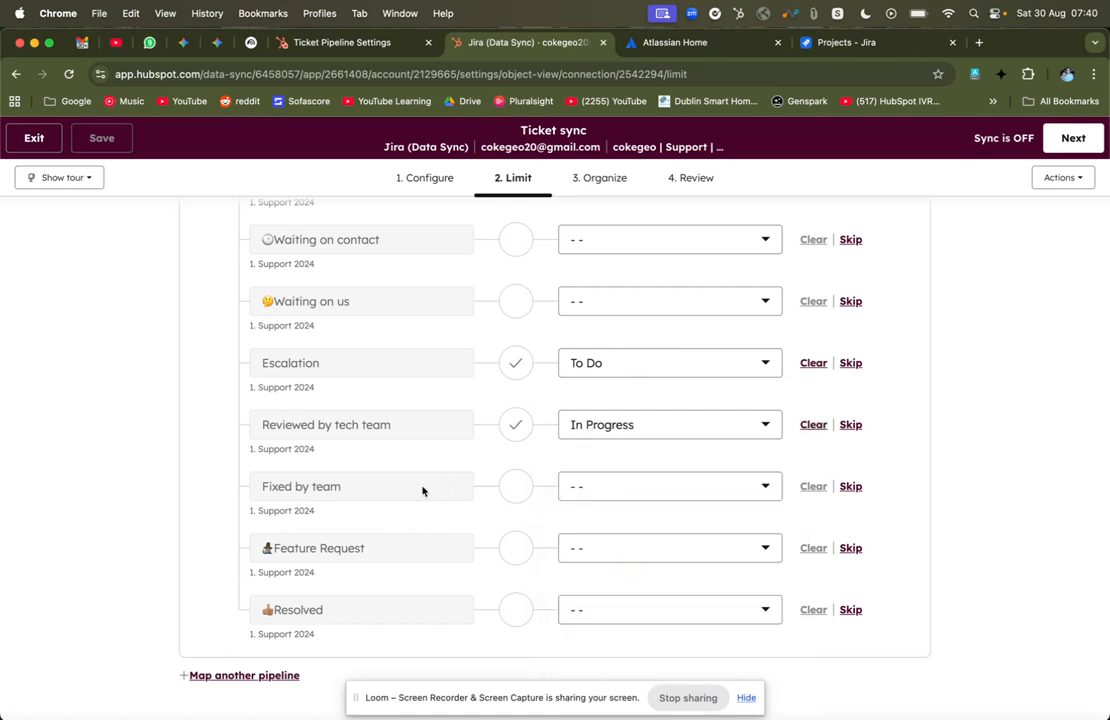
click(571, 487)
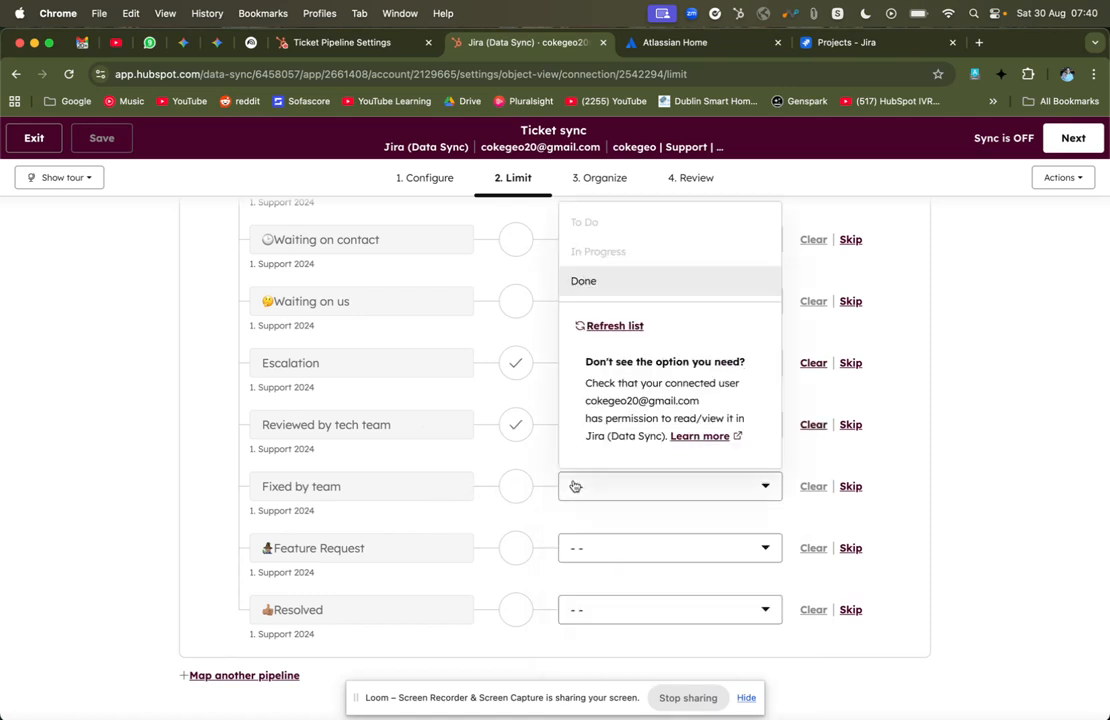
click(604, 288)
- Start adding a ticket-property filter for the tickets syncing from HubSpot to Jira (Data Sync)
scroll(662, 478, down, 3)
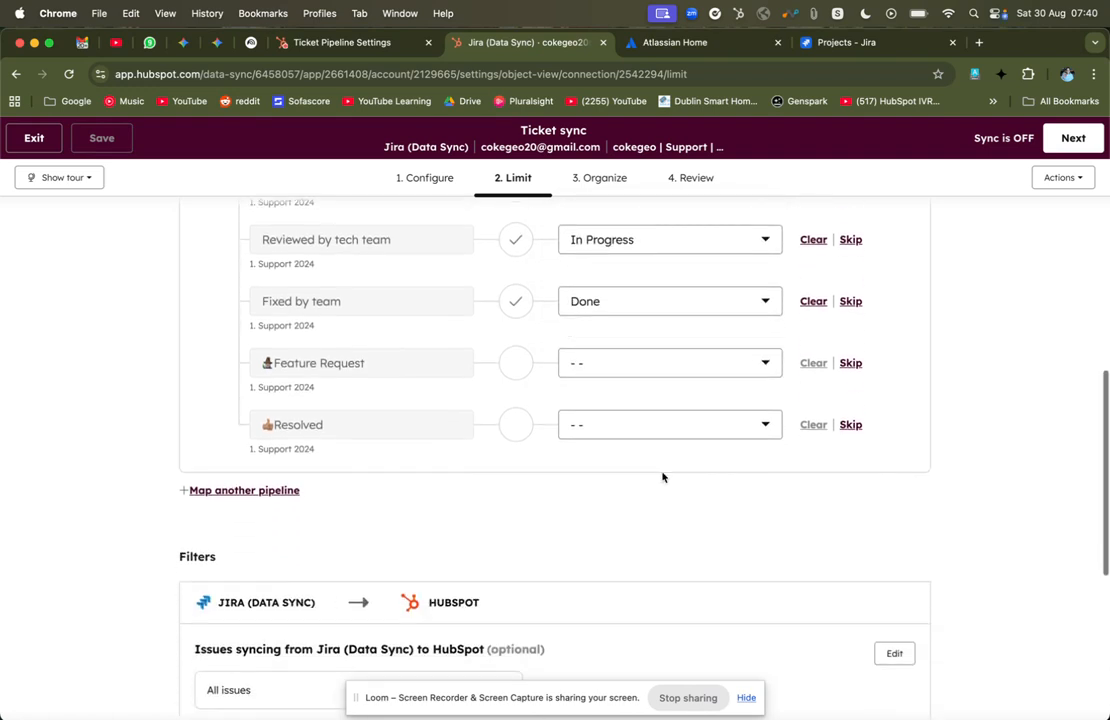
scroll(662, 478, down, 4)
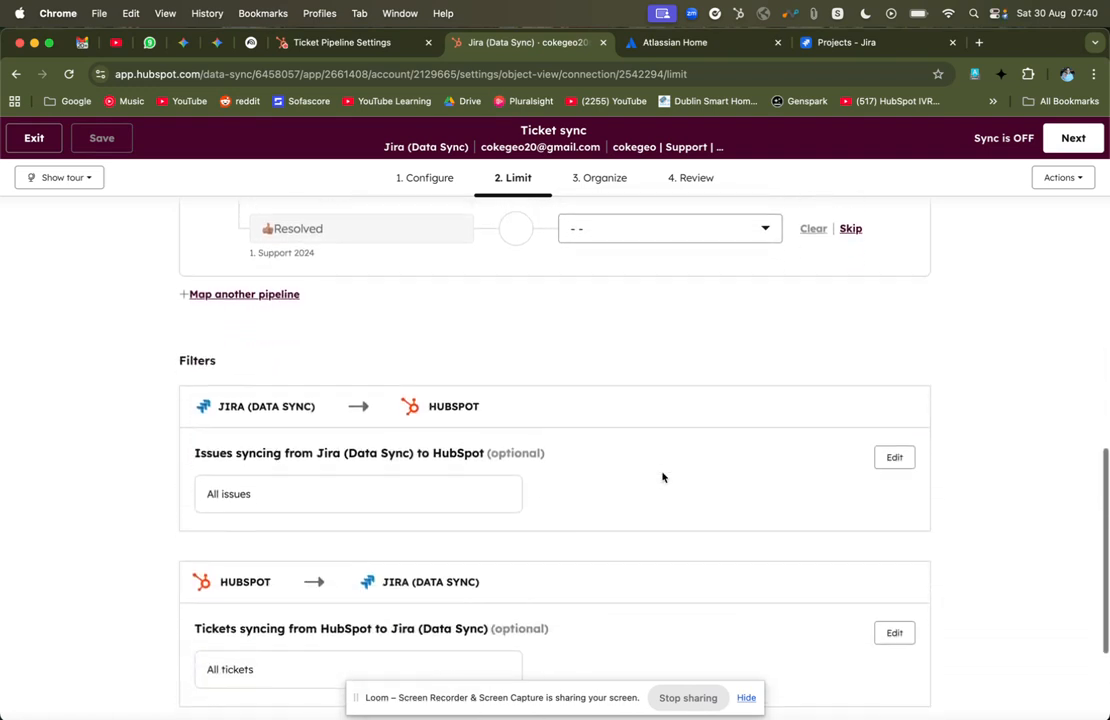
scroll(662, 478, down, 2)
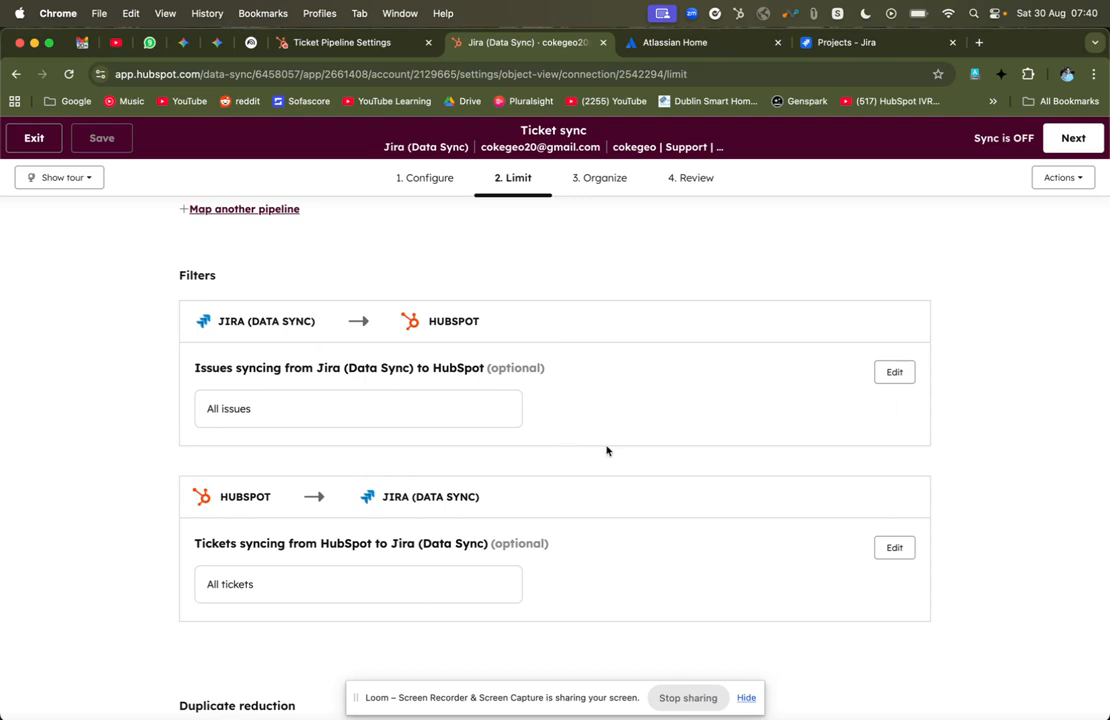
scroll(607, 451, down, 3)
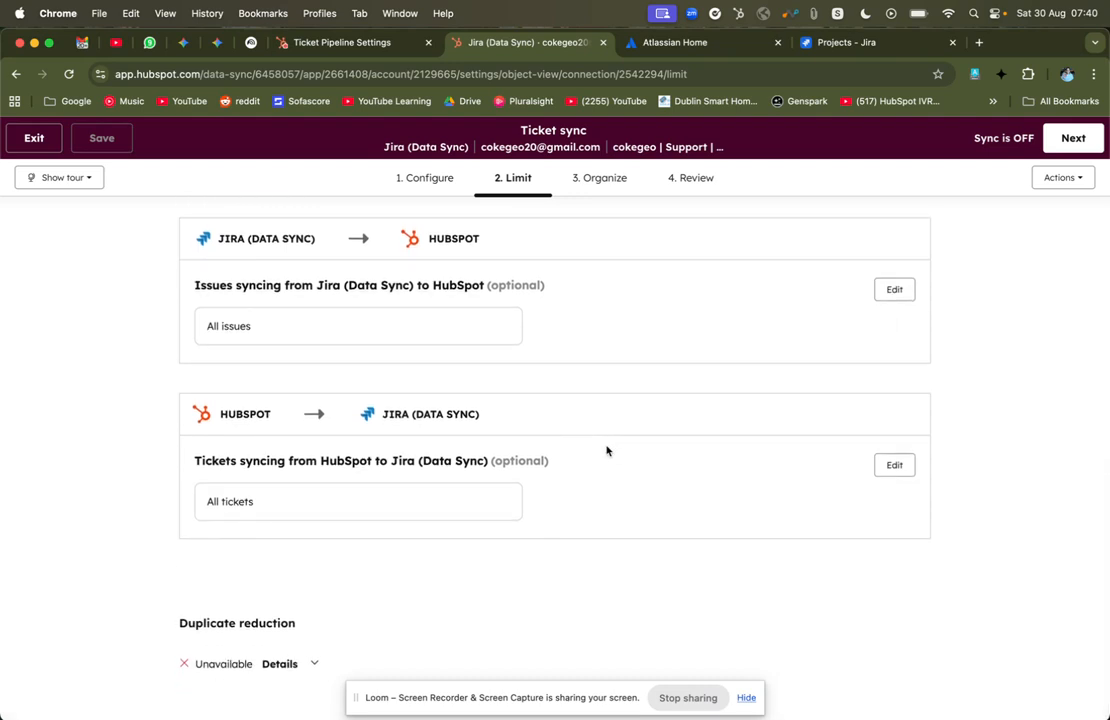
click(903, 466)
click(915, 266)
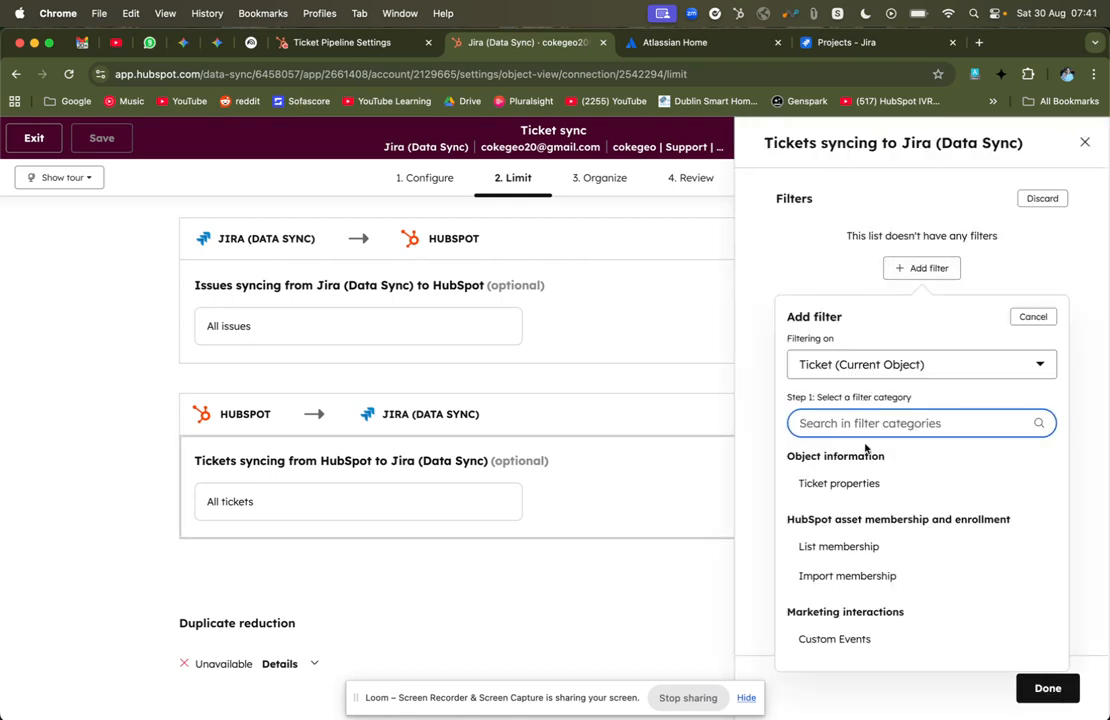
click(840, 483)
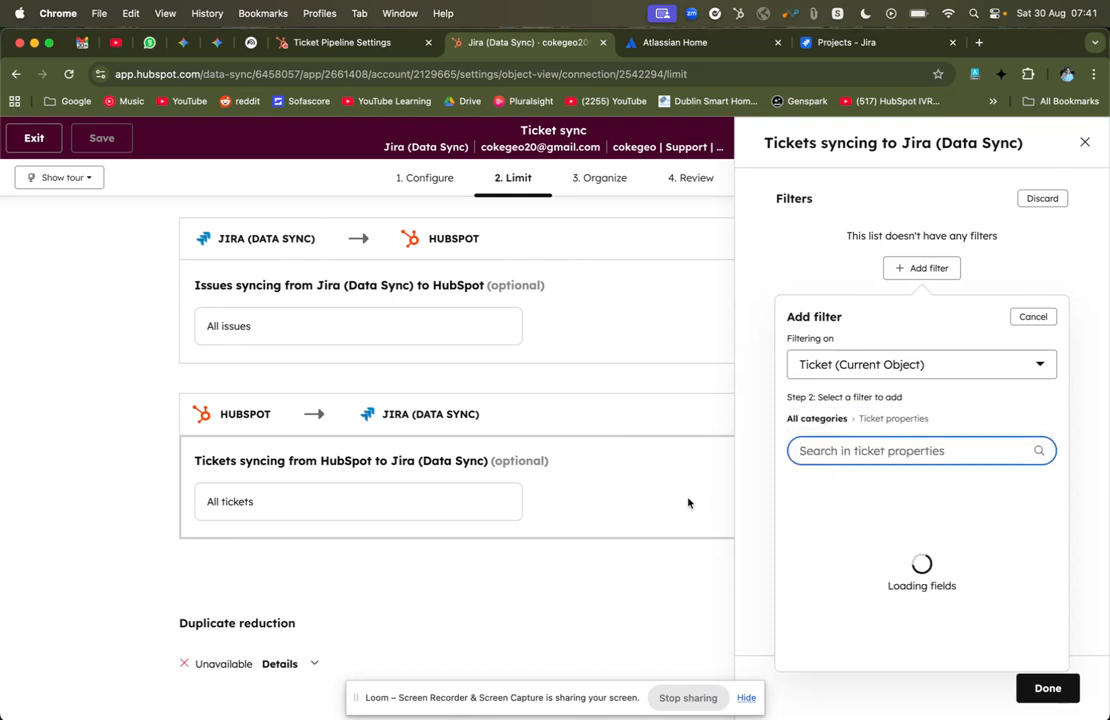
mouse_move(498, 714)
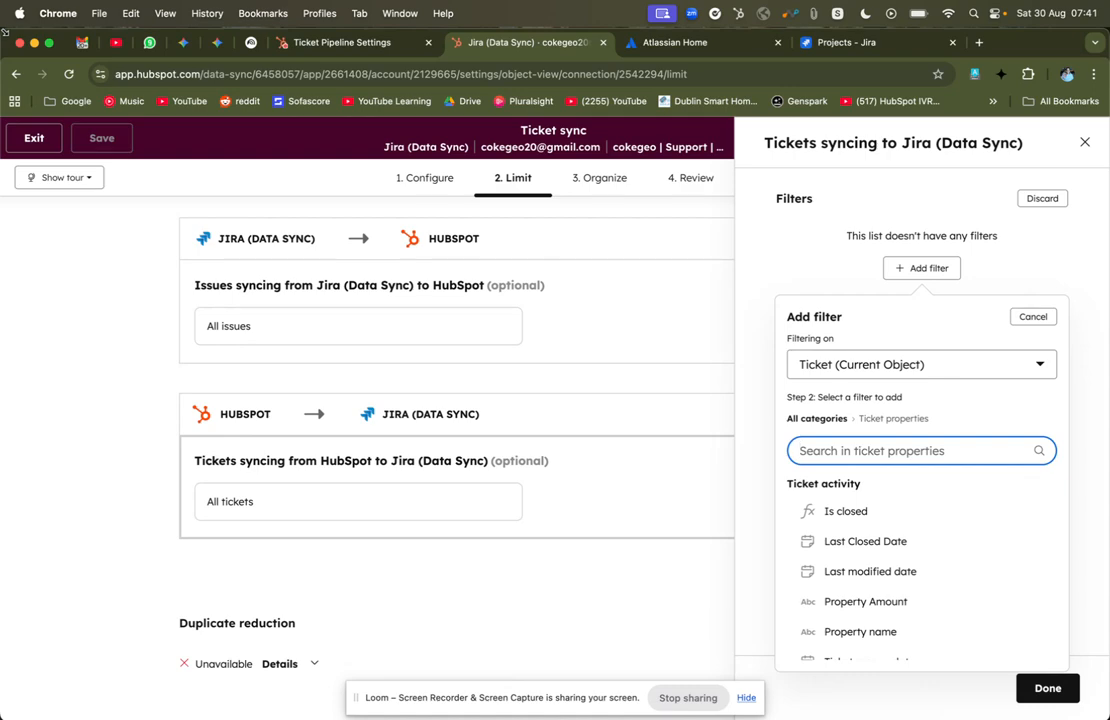
drag(5, 32, 31, 44)
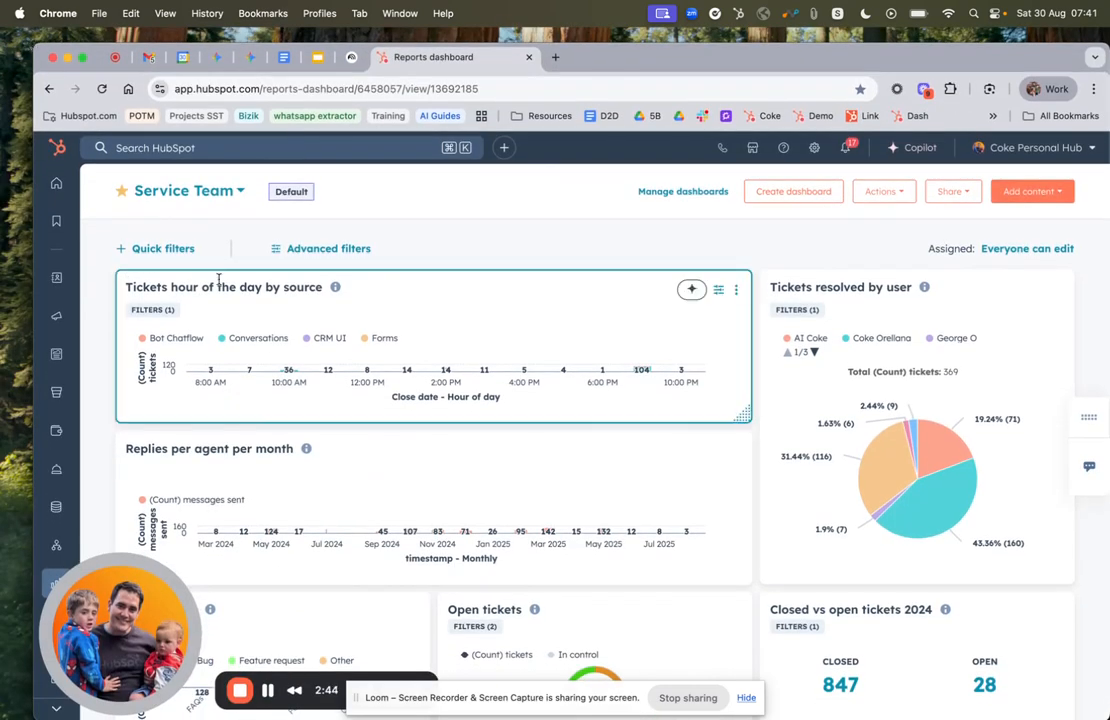
drag(620, 65, 658, 135)
click(1045, 97)
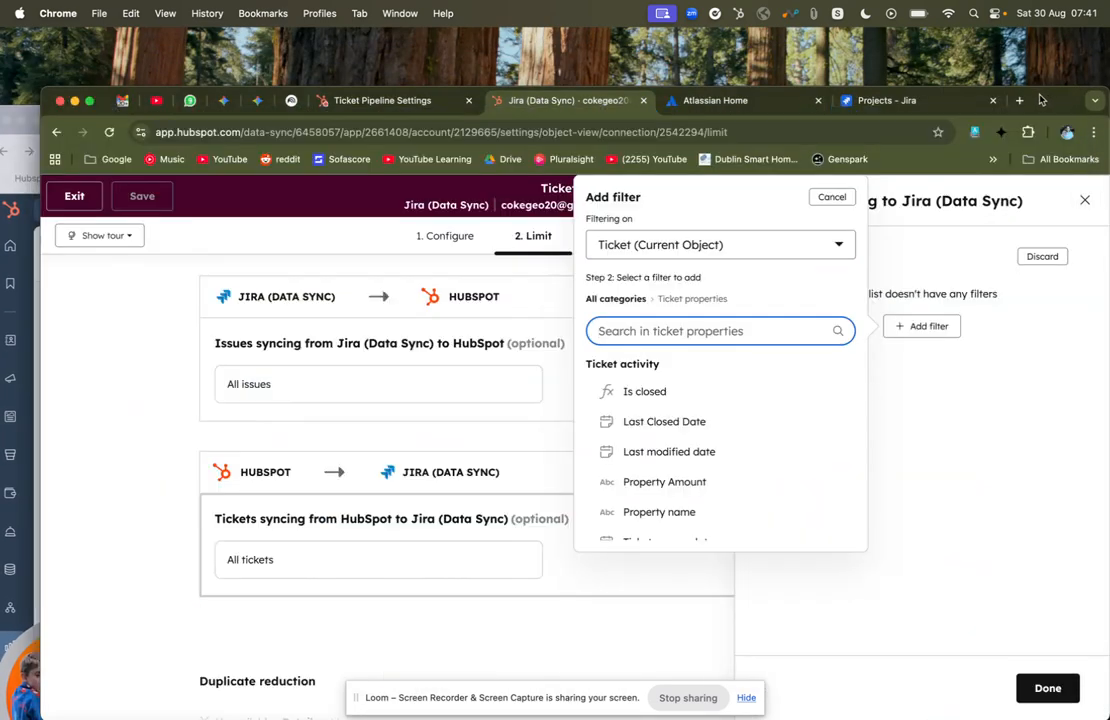
drag(1045, 97, 1041, 73)
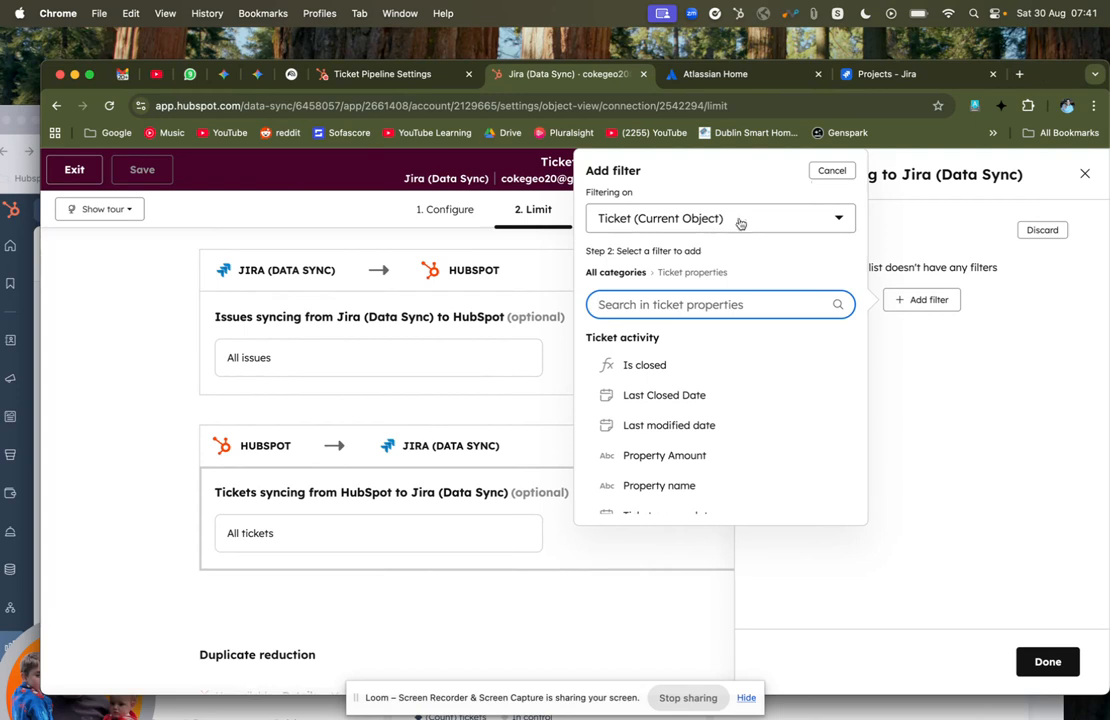
- Filter the tickets syncing from HubSpot to Jira to Ticket status is any of Escalation (1. Support 2024), and finish the filter
text(stat)
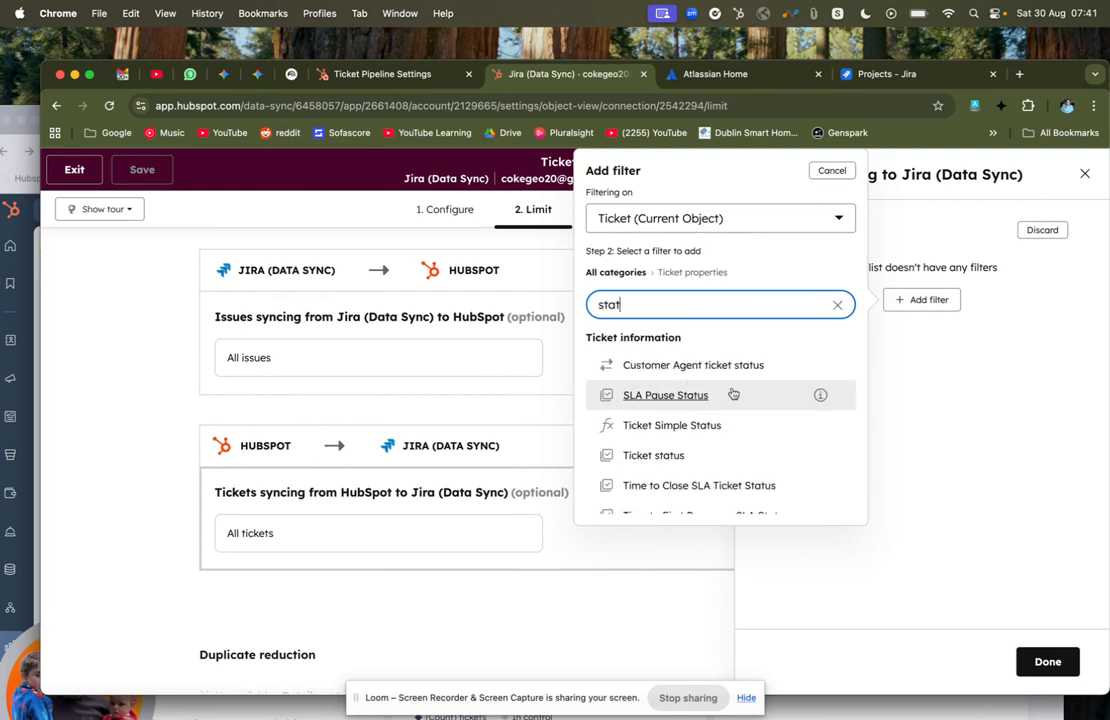
scroll(732, 392, down, 1)
click(699, 410)
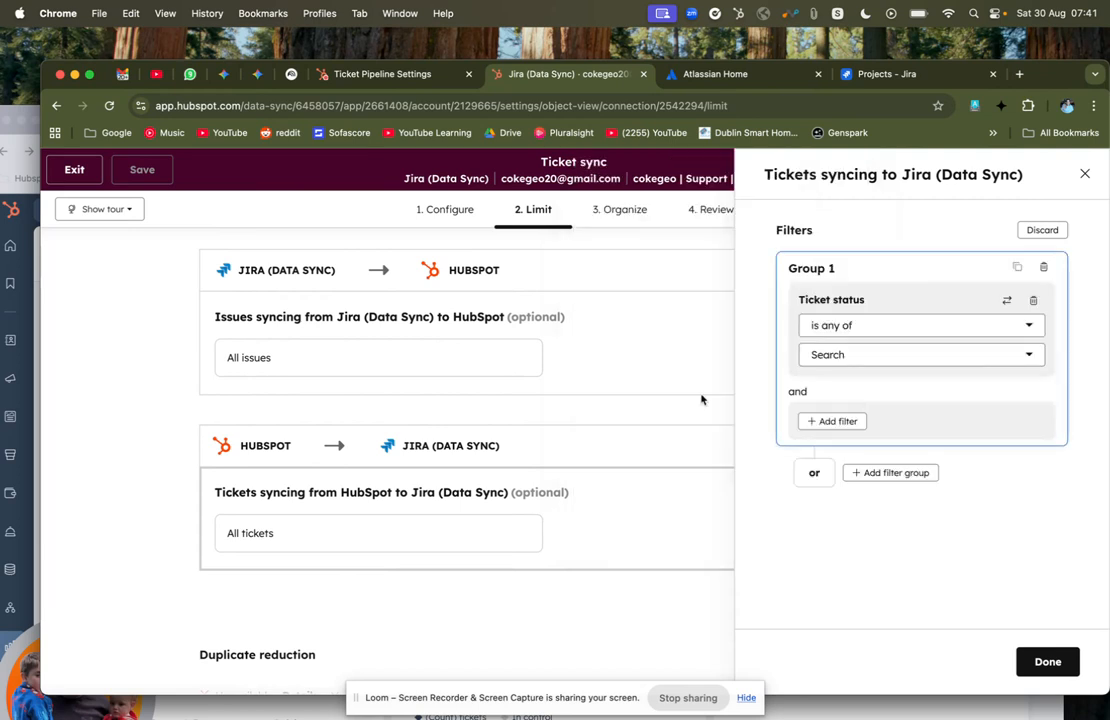
click(860, 357)
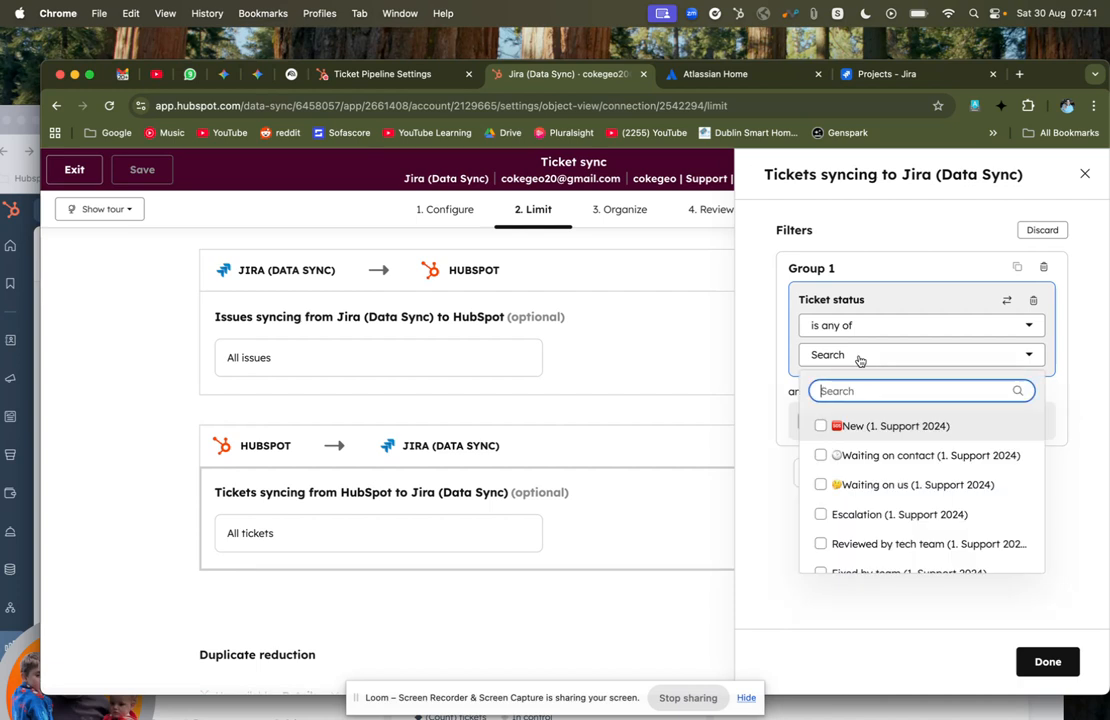
scroll(871, 459, down, 1)
scroll(869, 459, down, 1)
click(822, 472)
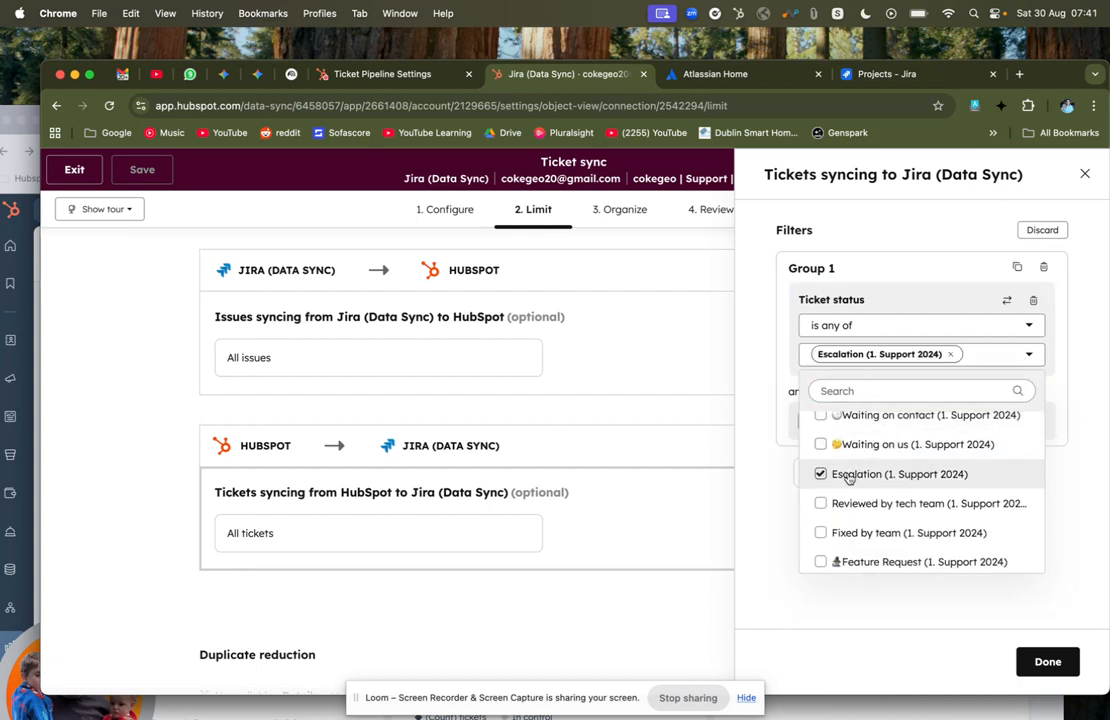
click(857, 619)
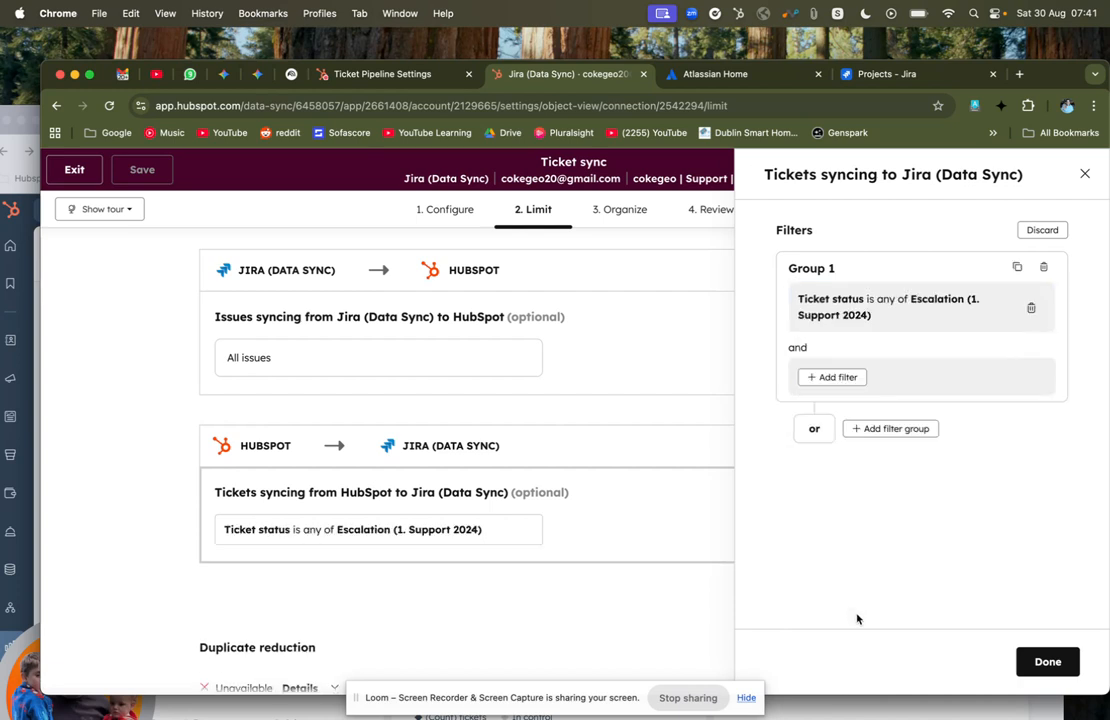
click(1053, 662)
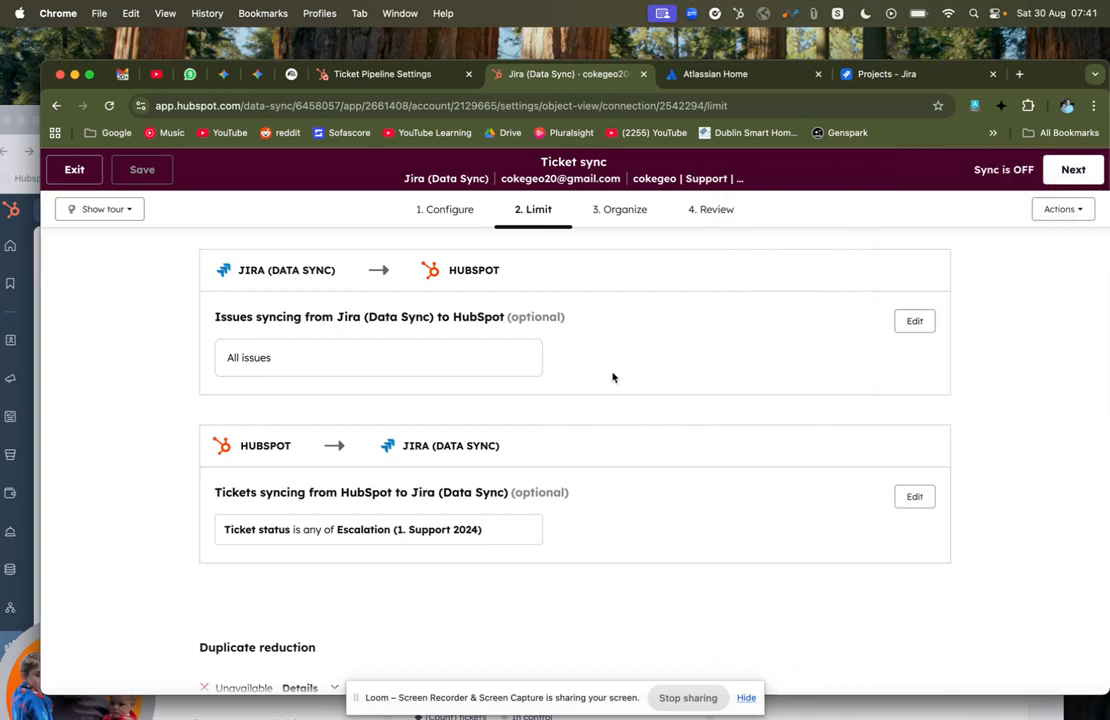
- Check the sync filters, the Organize stage options, and the Review stage's field and 1. Support 2024 pipeline mappings
scroll(613, 377, down, 1)
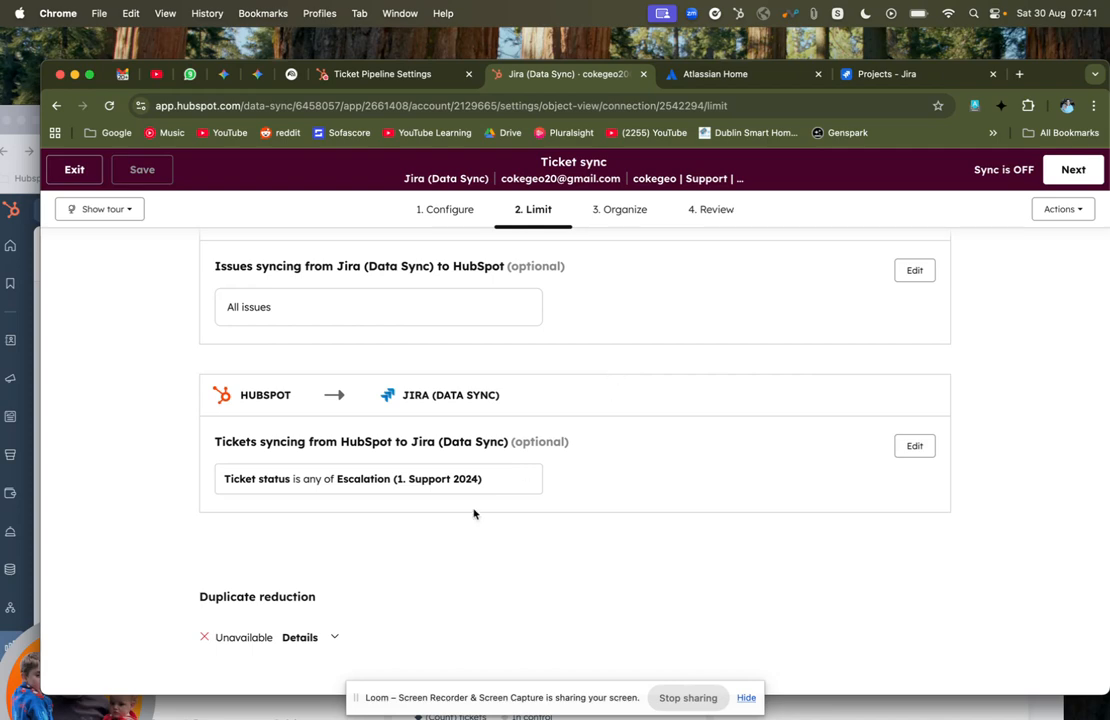
scroll(740, 440, up, 2)
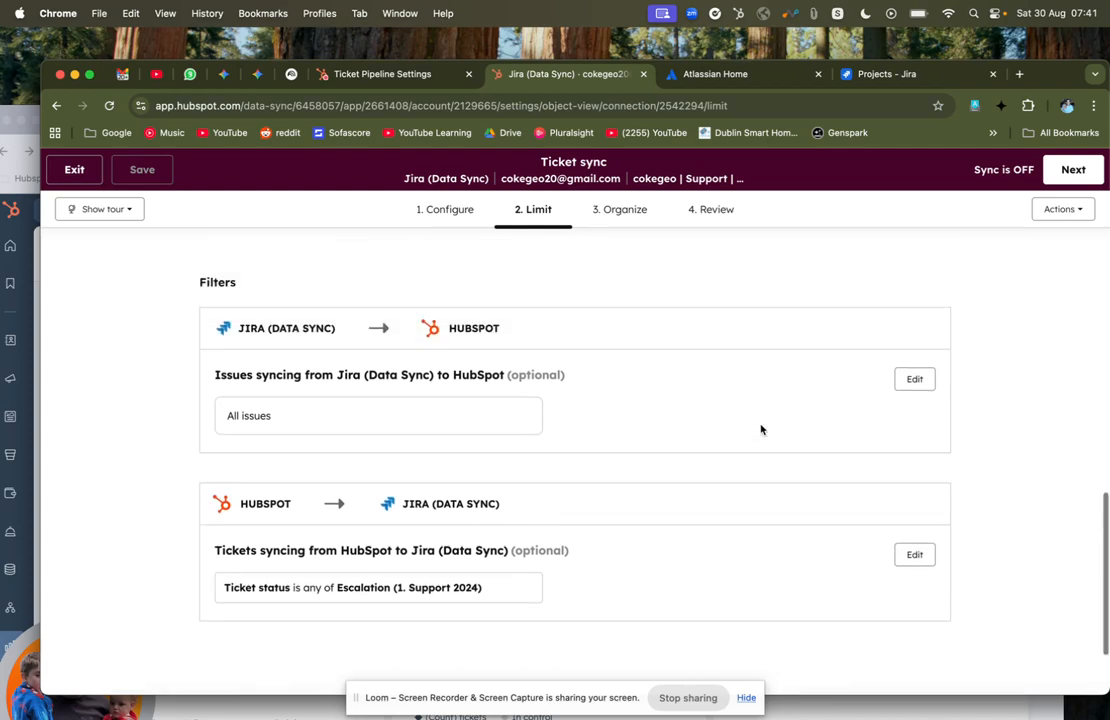
scroll(760, 430, up, 10)
click(622, 209)
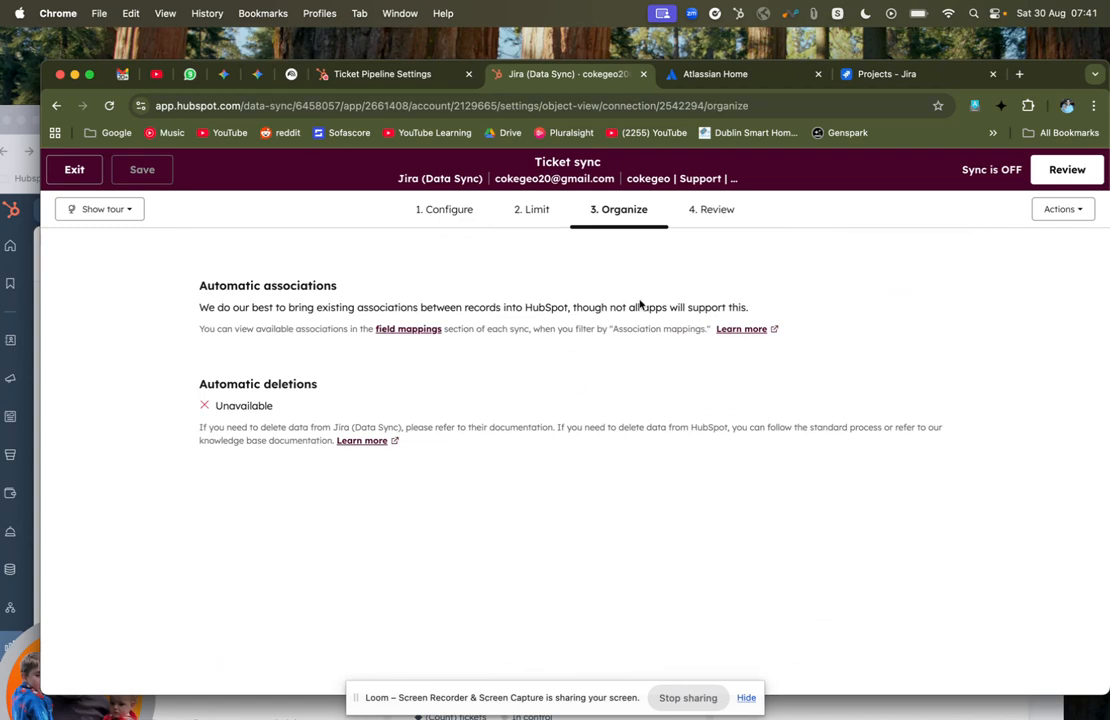
click(720, 218)
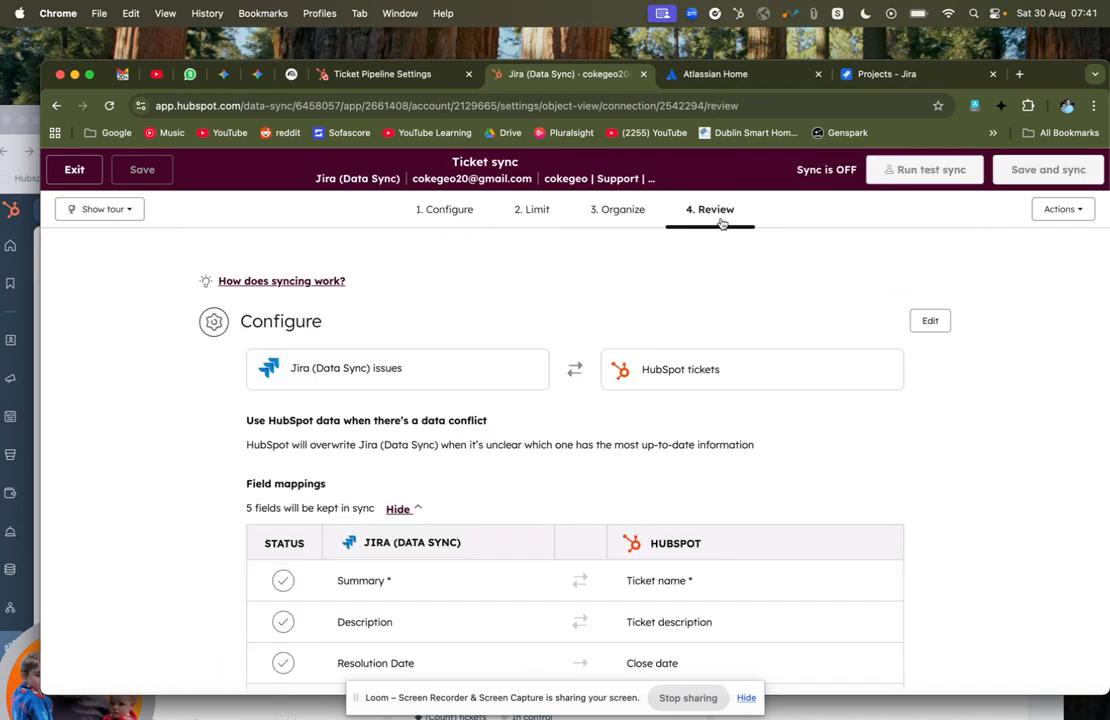
scroll(938, 427, down, 10)
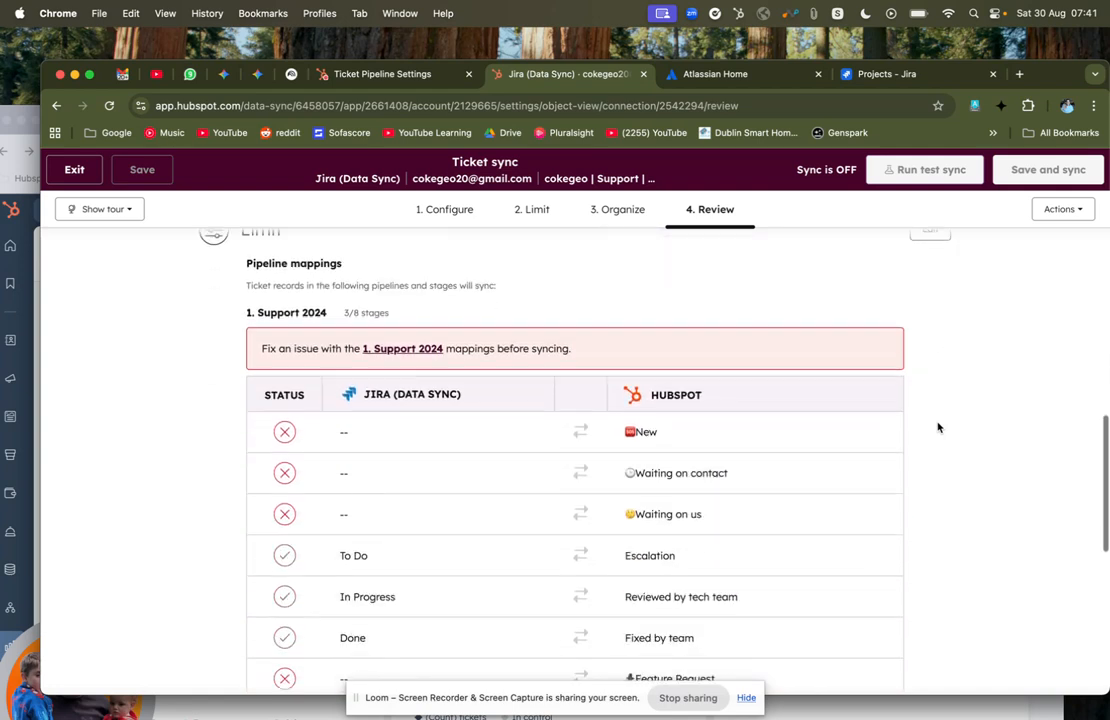
scroll(938, 427, up, 4)
scroll(938, 427, down, 4)
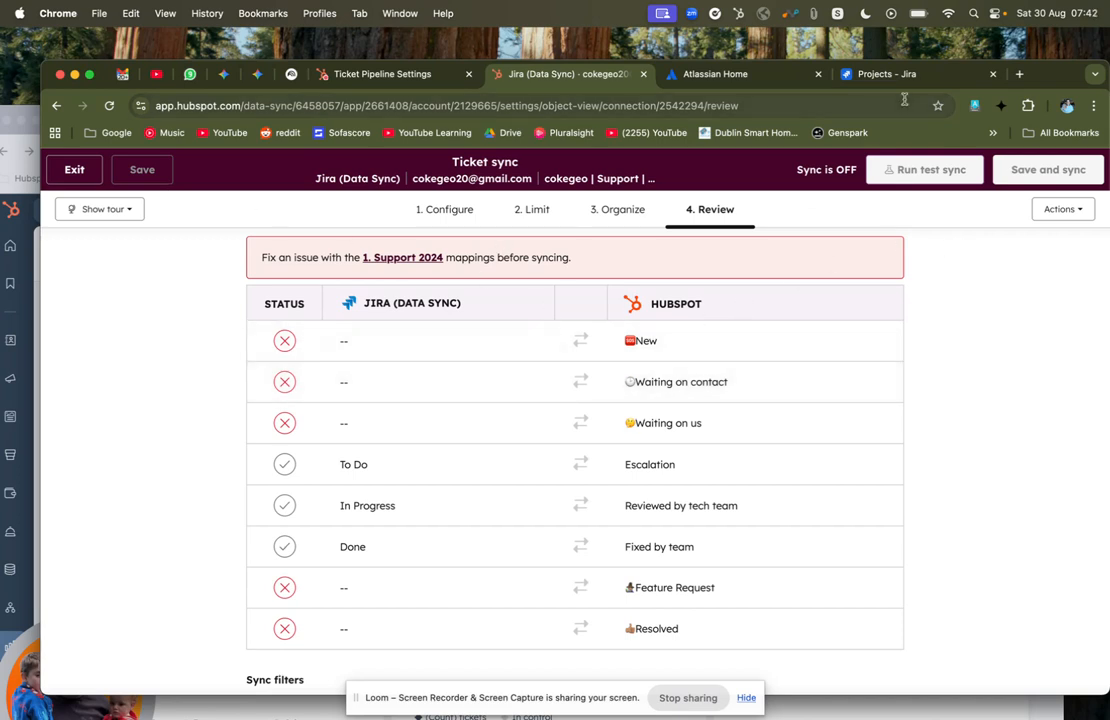
click(33, 112)
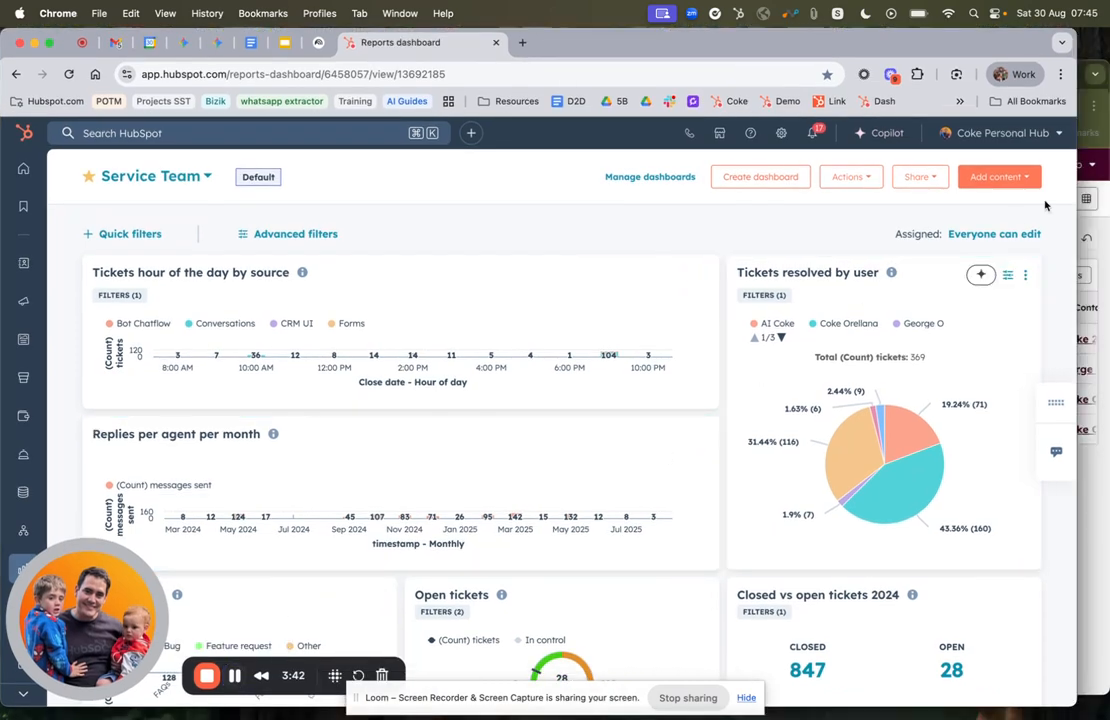
click(1104, 94)
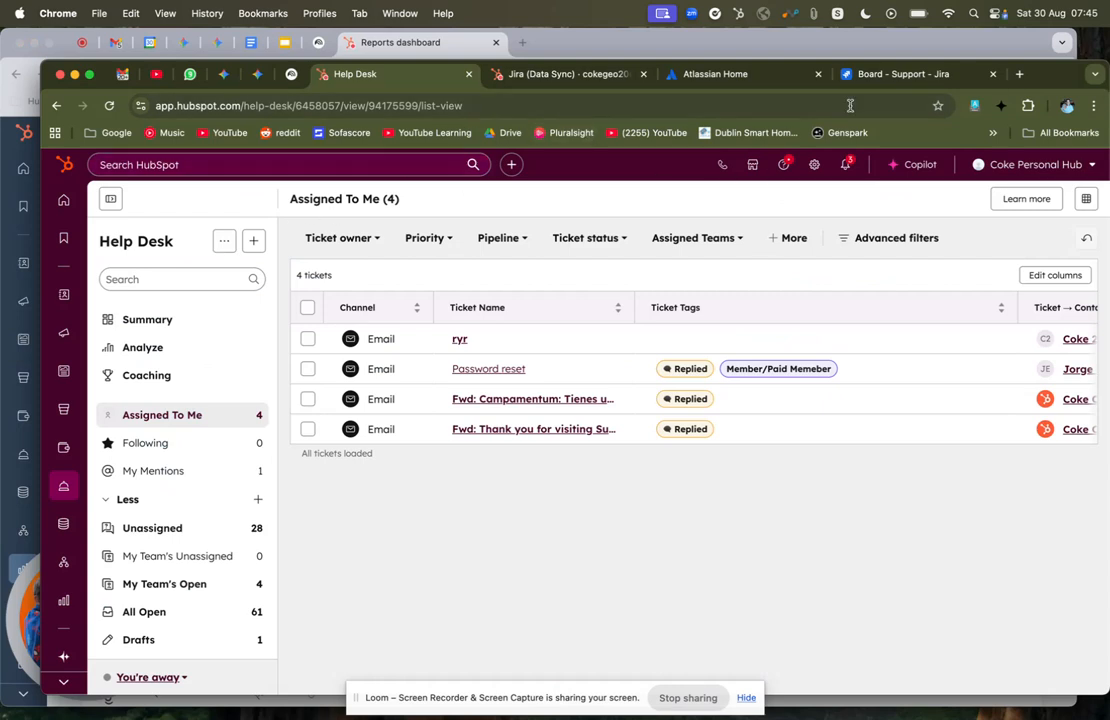
- Look over the Jira Support board, and set the Password reset ticket's status to Escalation in the HubSpot Help Desk
click(893, 78)
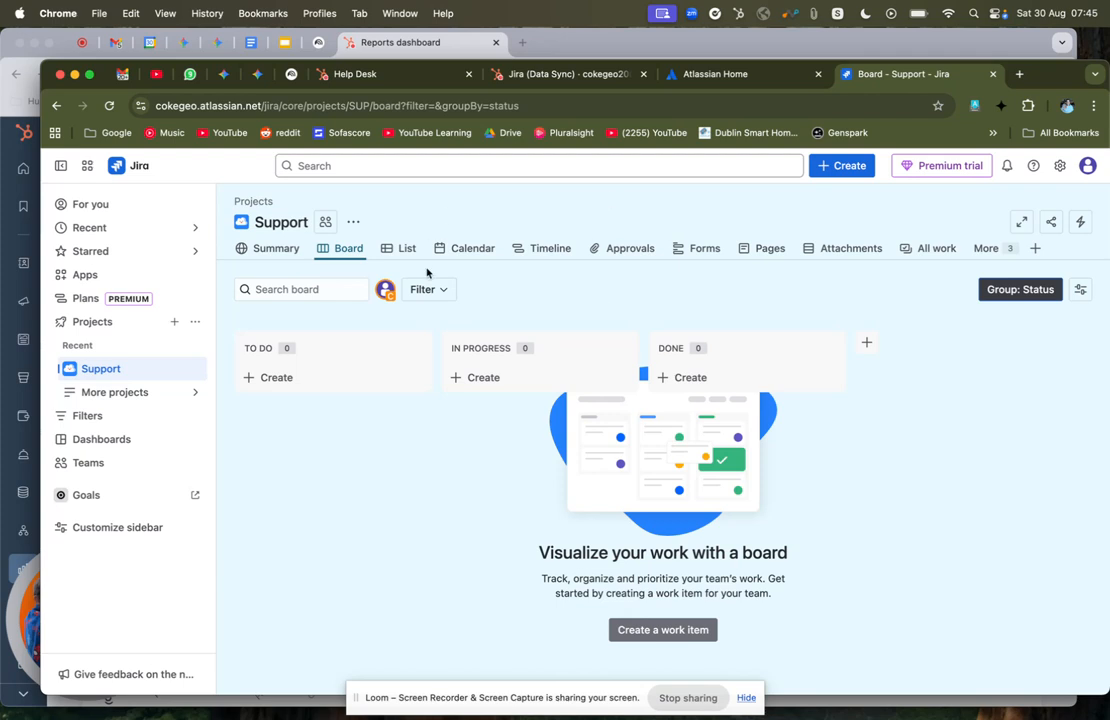
click(391, 78)
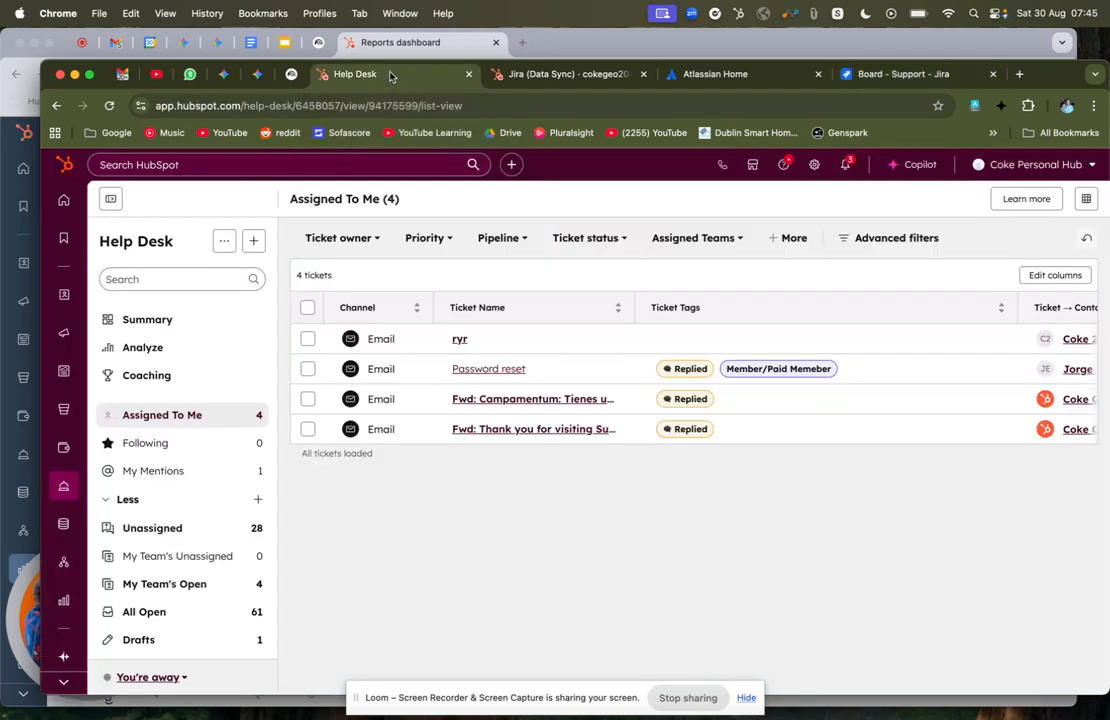
click(462, 370)
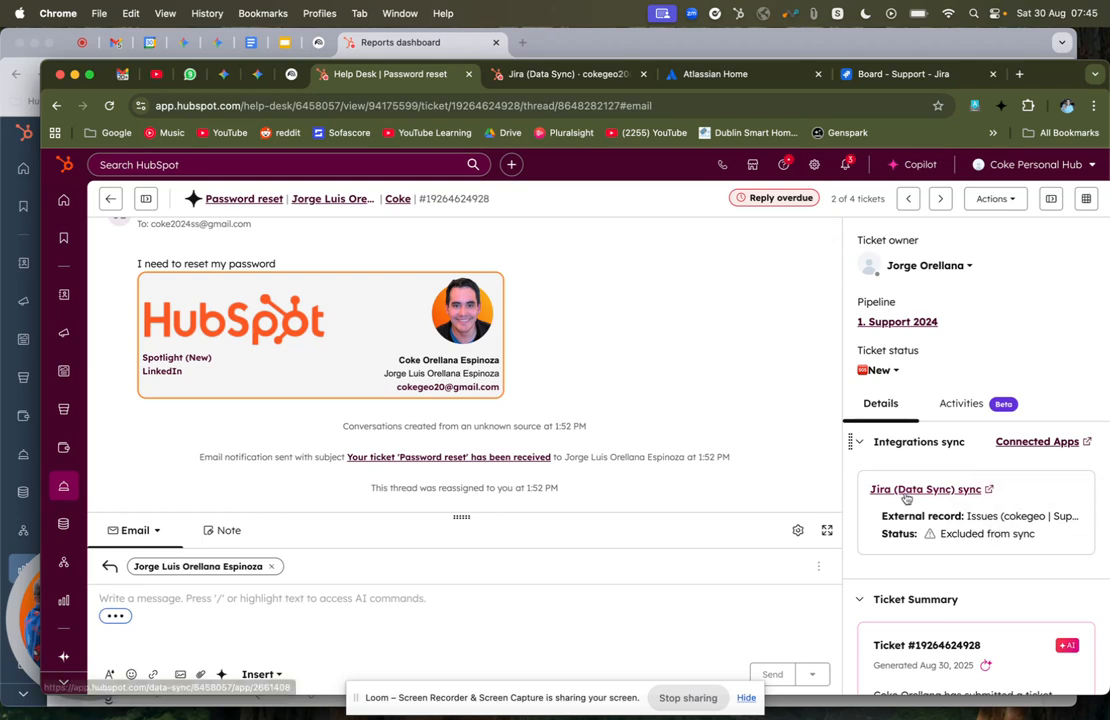
click(895, 371)
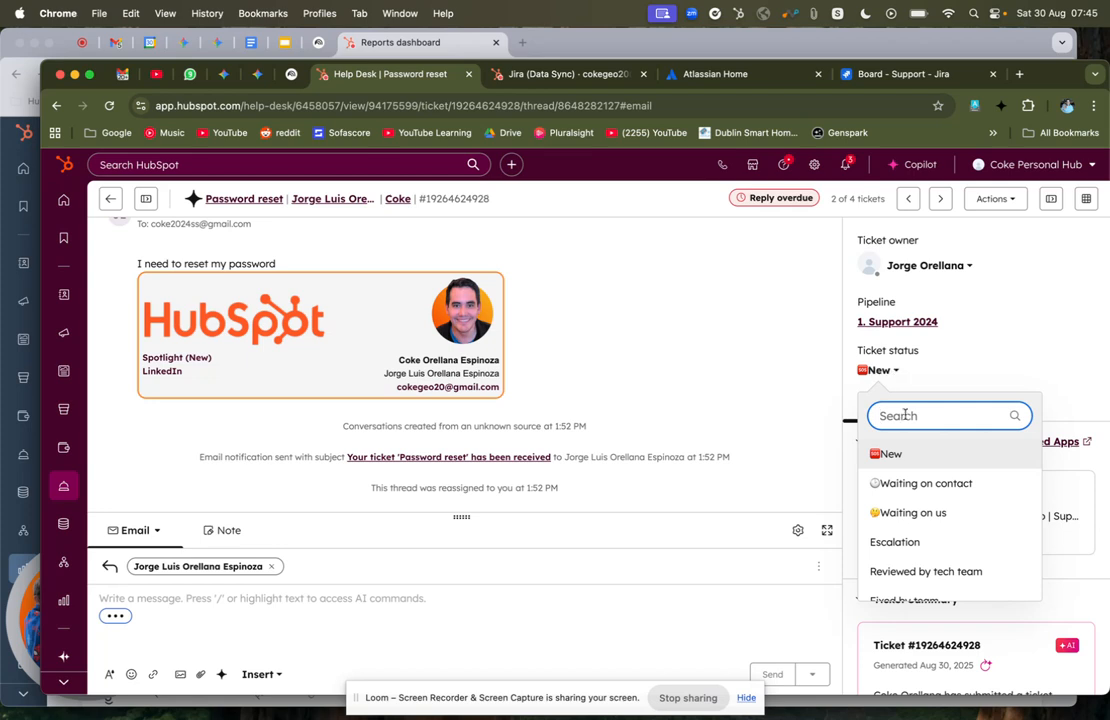
click(896, 542)
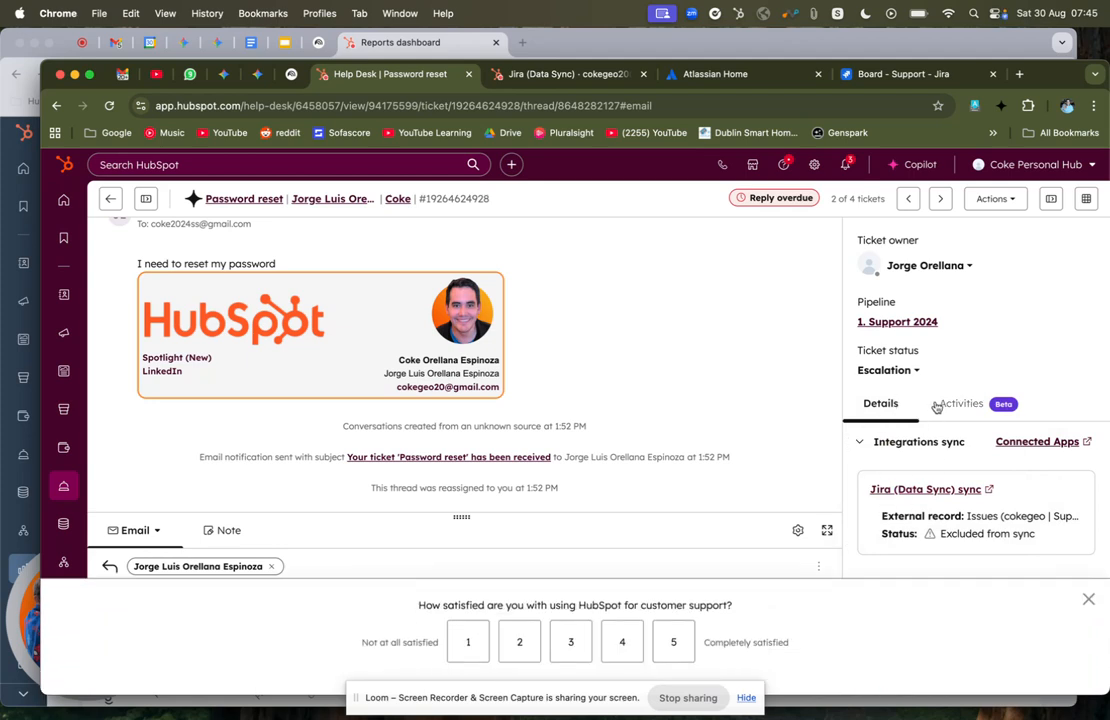
click(1088, 599)
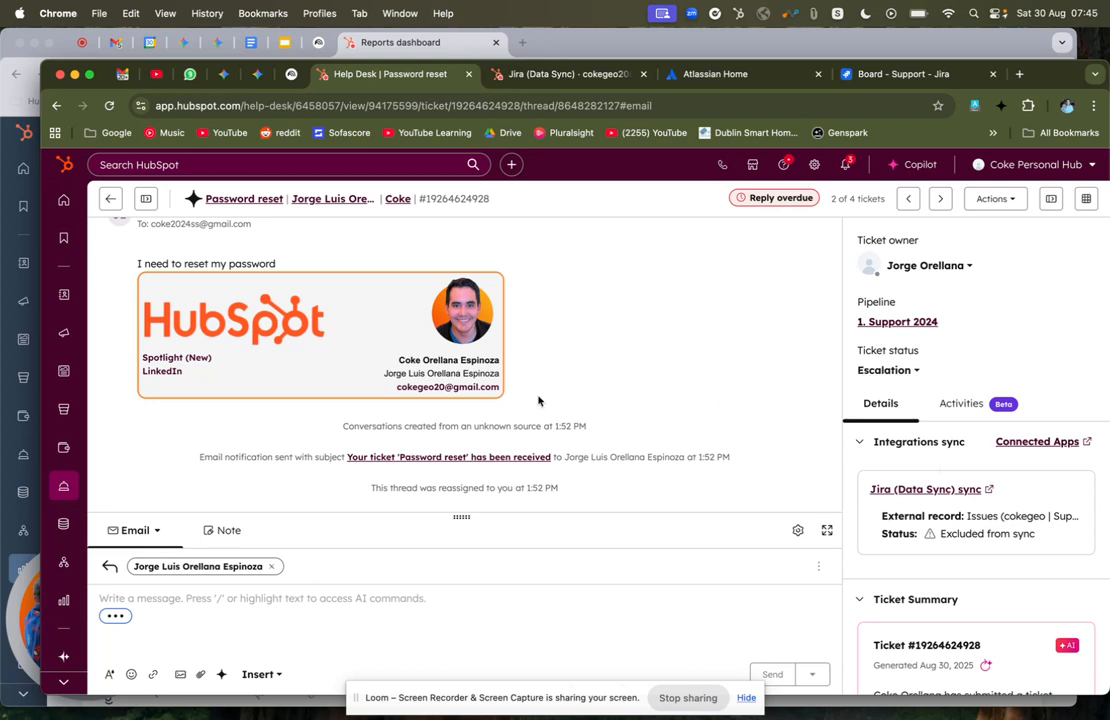
click(66, 37)
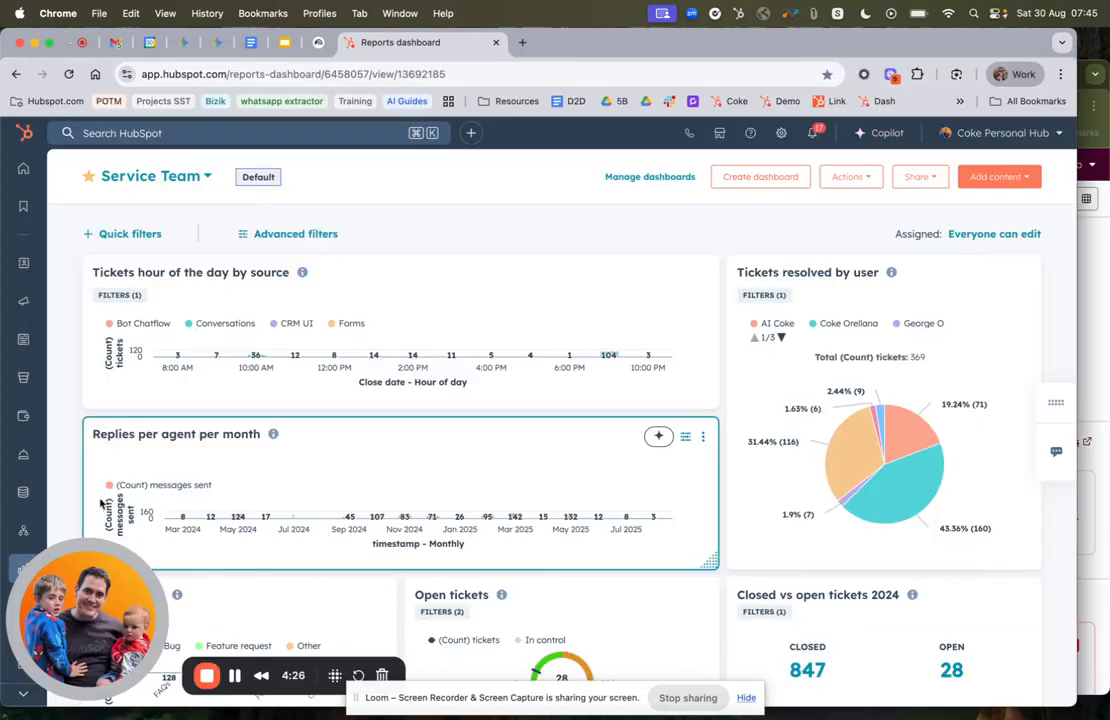
click(234, 679)
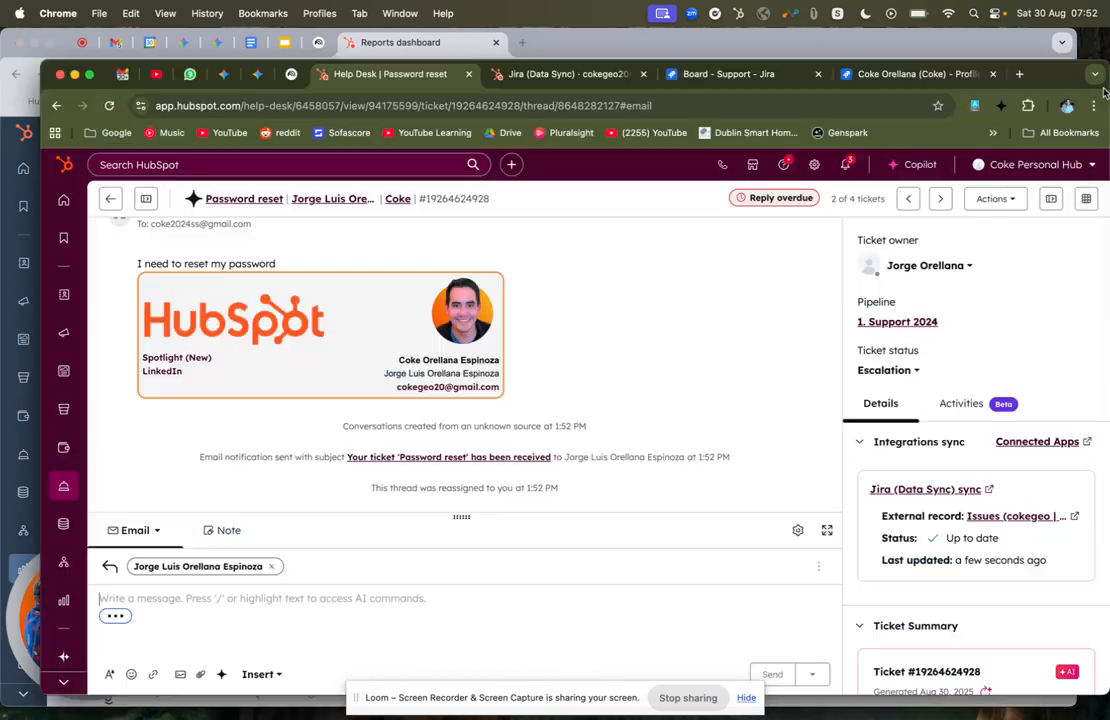
click(1104, 96)
- Inspect the Password reset work item's description and details on the Jira Support board, and close it
click(897, 76)
click(778, 76)
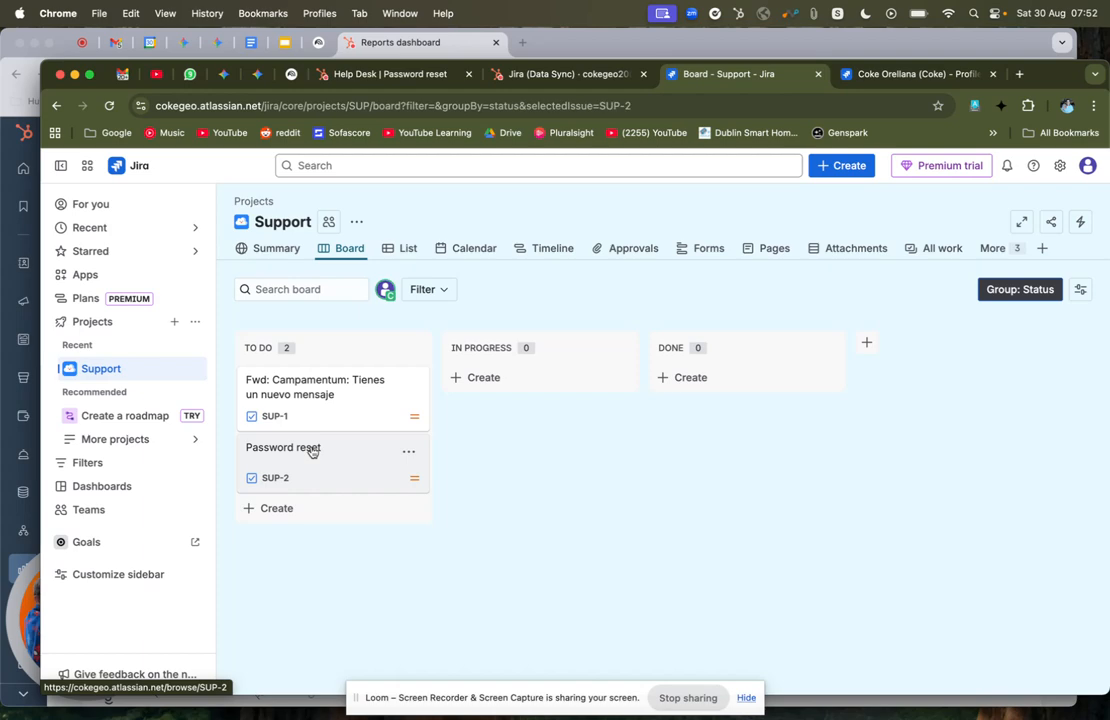
click(312, 450)
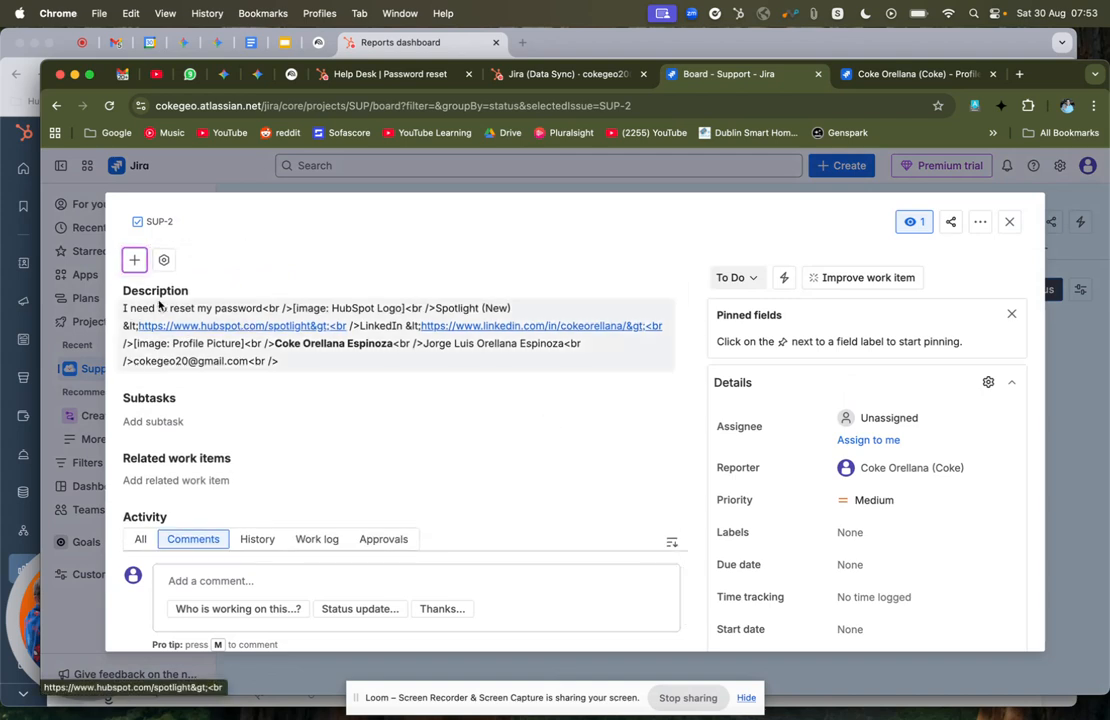
scroll(352, 401, down, 1)
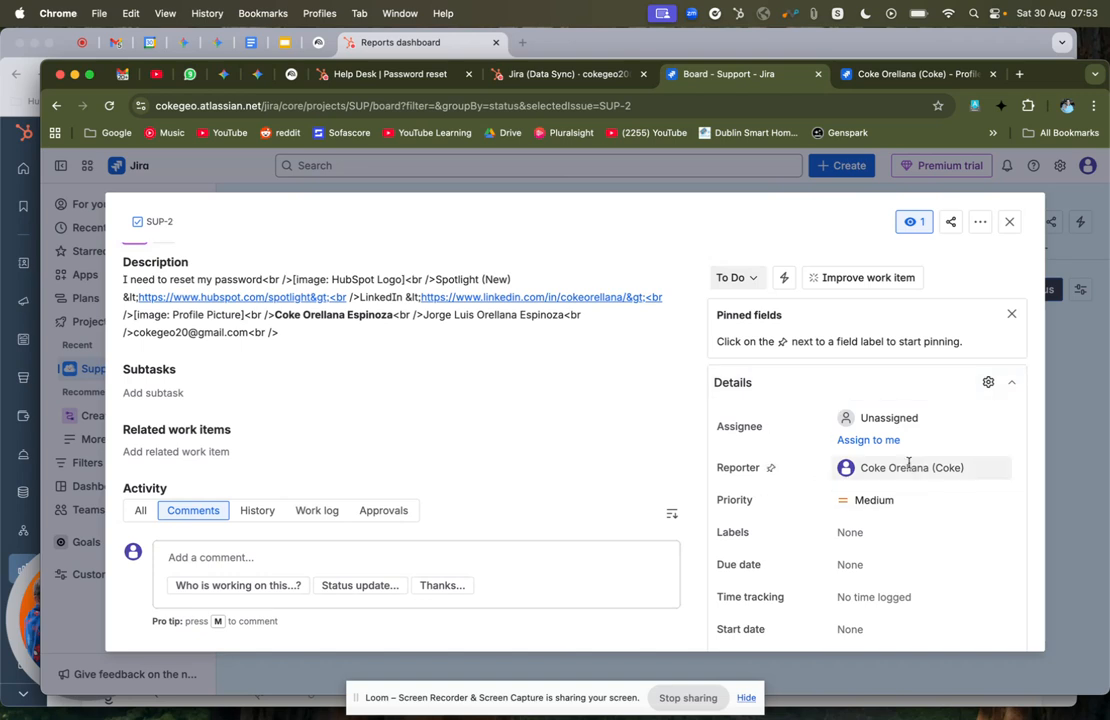
click(1009, 221)
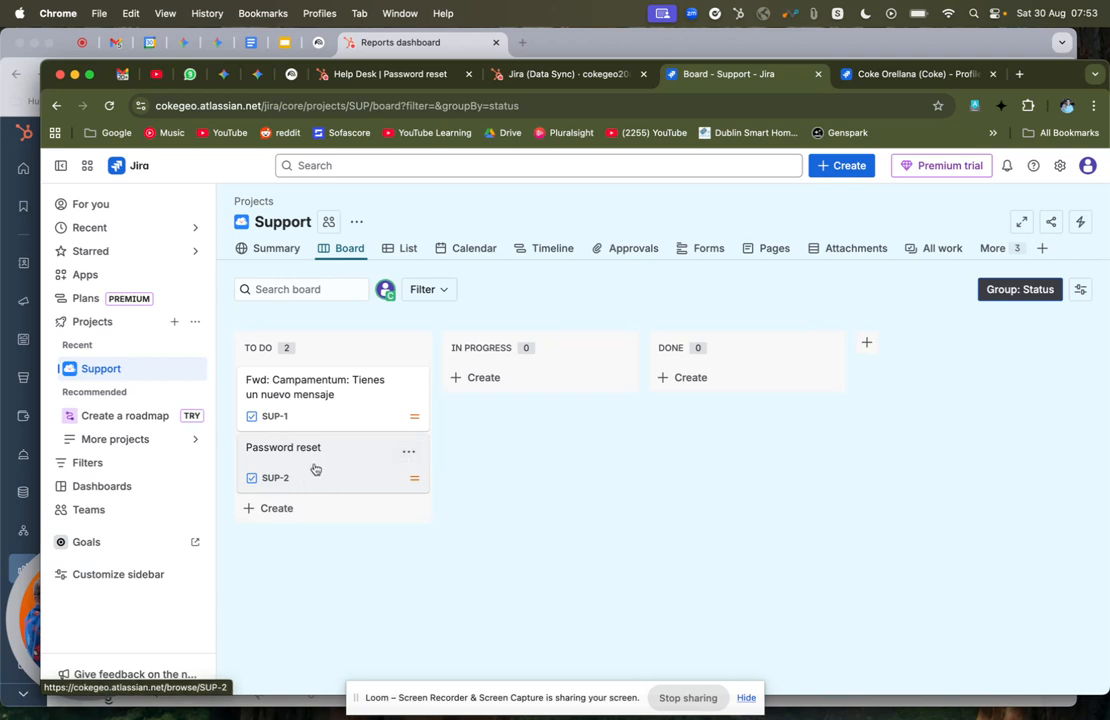
click(595, 44)
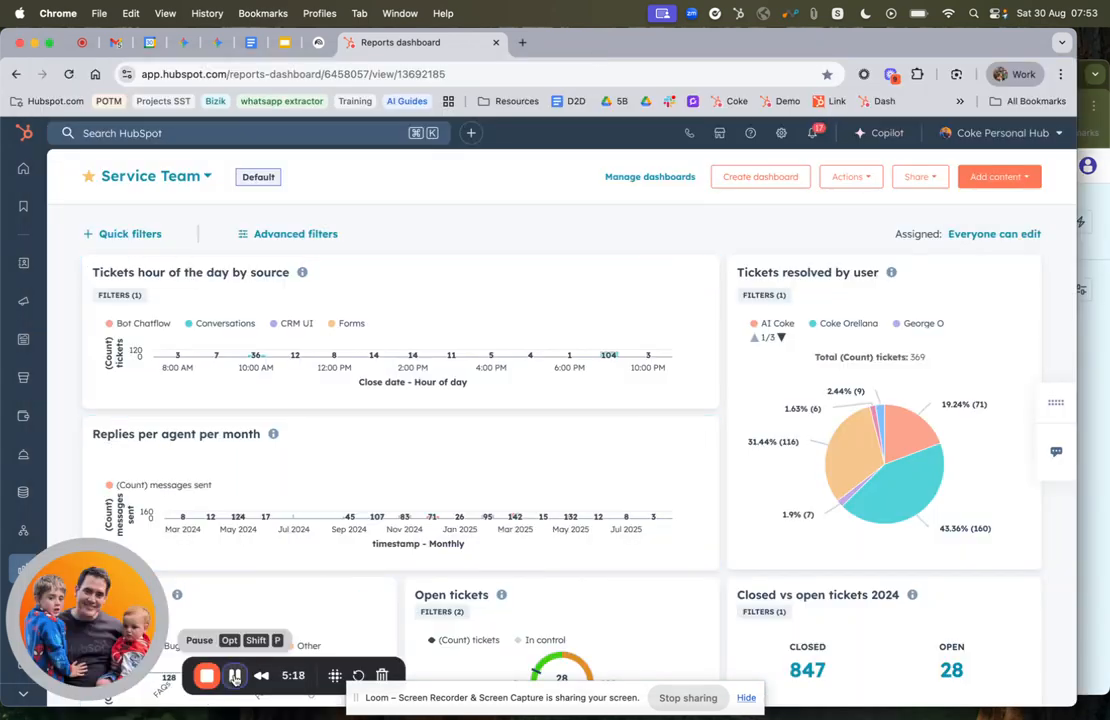
click(1106, 95)
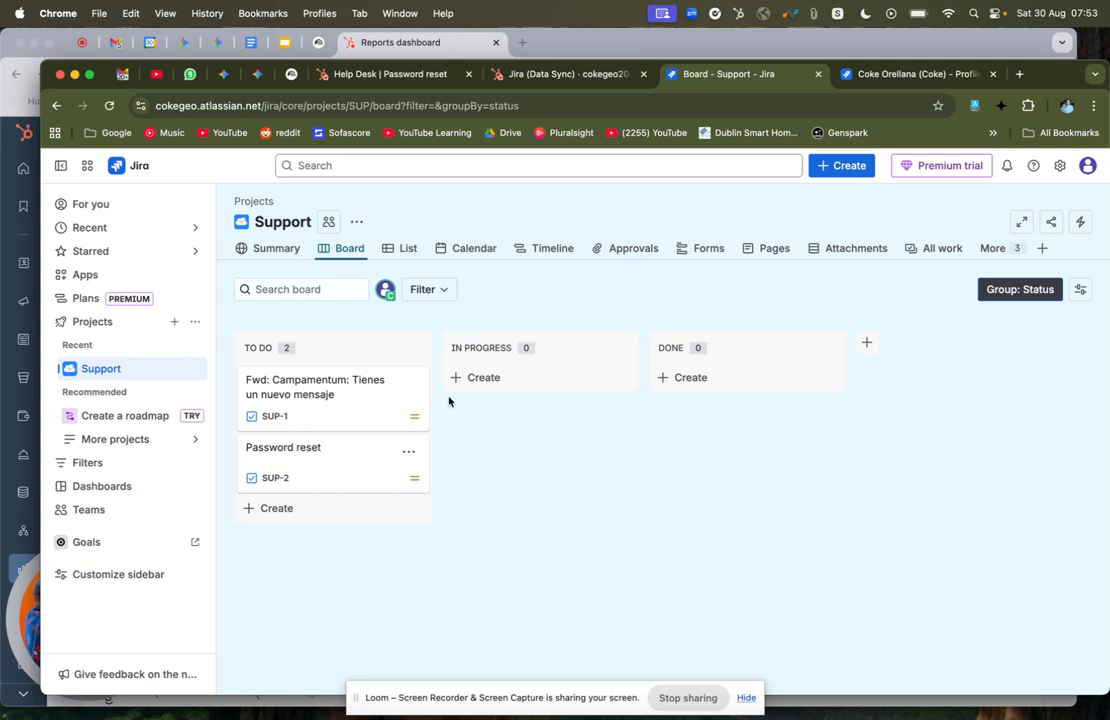
- Move the Password reset work item to In Progress and the Fwd: Campamentum work item to Done on the Support board
drag(292, 458, 481, 460)
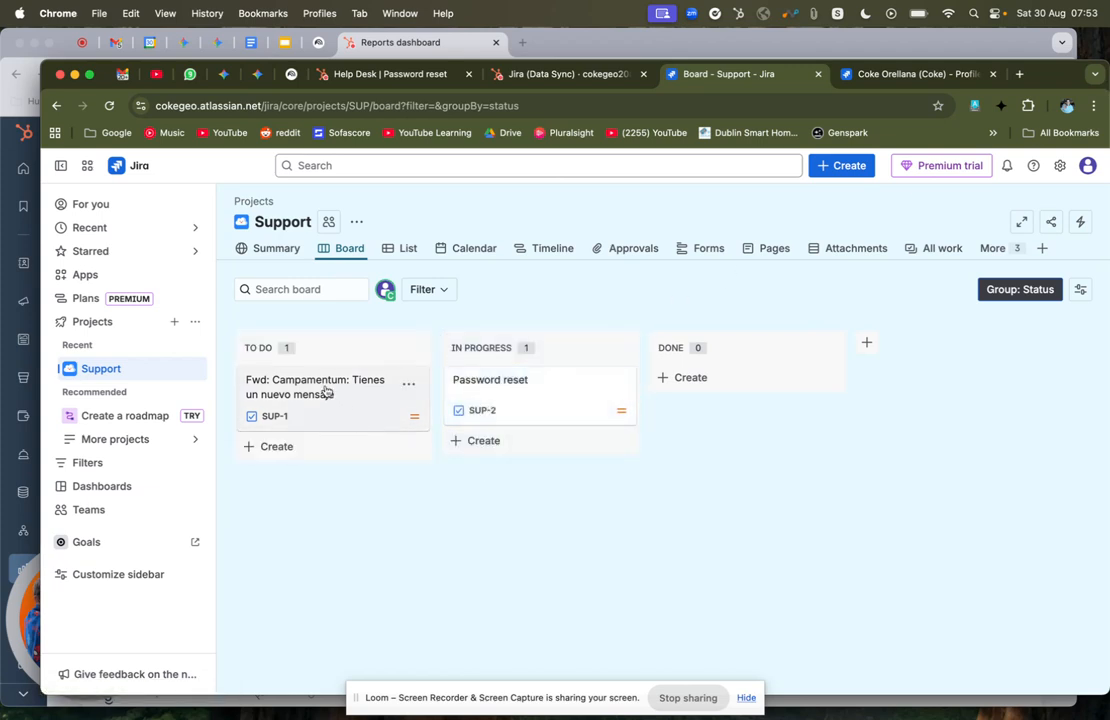
drag(326, 391, 745, 404)
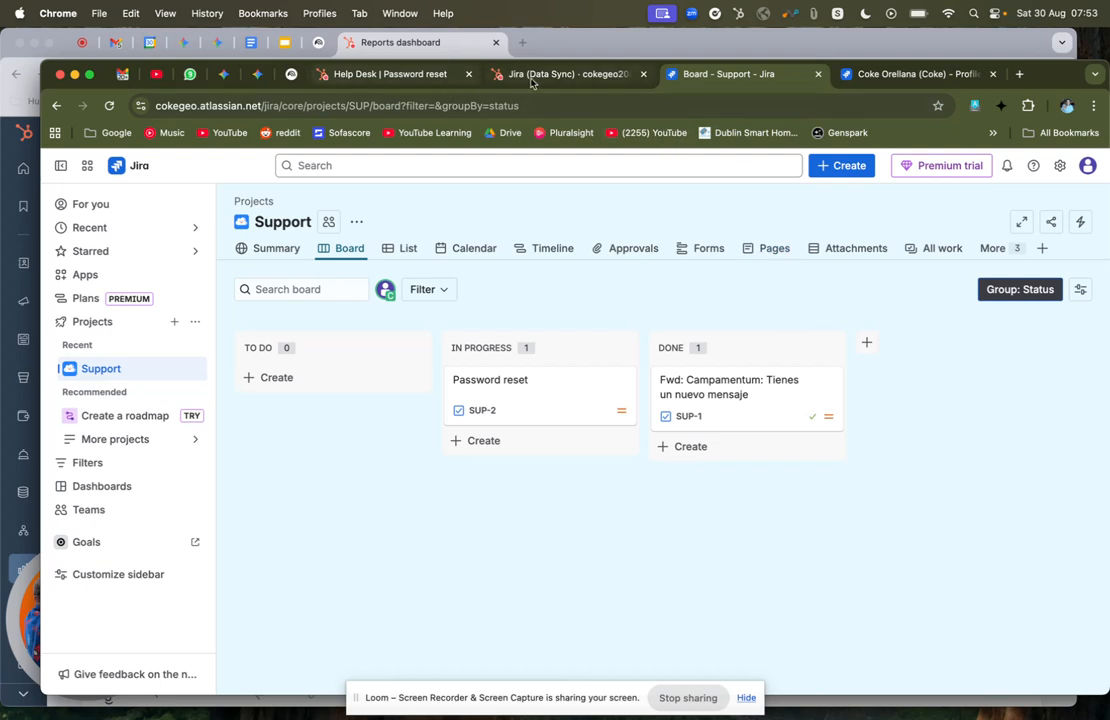
- Check the ticket sync overview in HubSpot and the ticket status of the Password reset and Fwd: Campamentum tickets in Help Desk
click(564, 86)
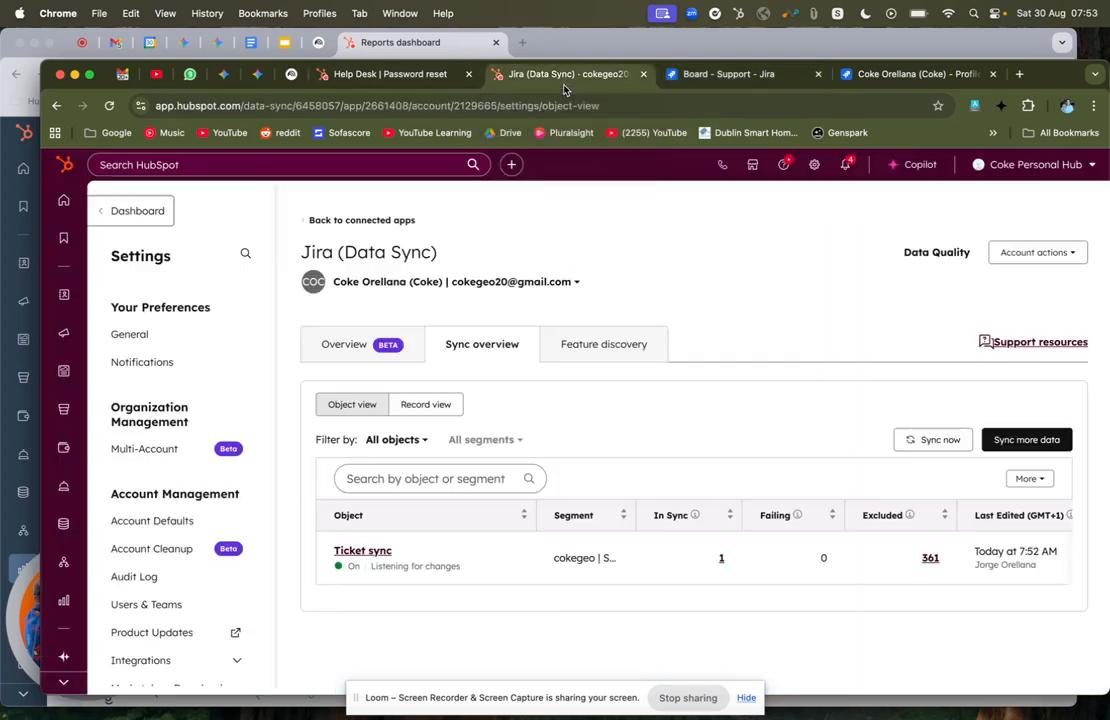
click(412, 76)
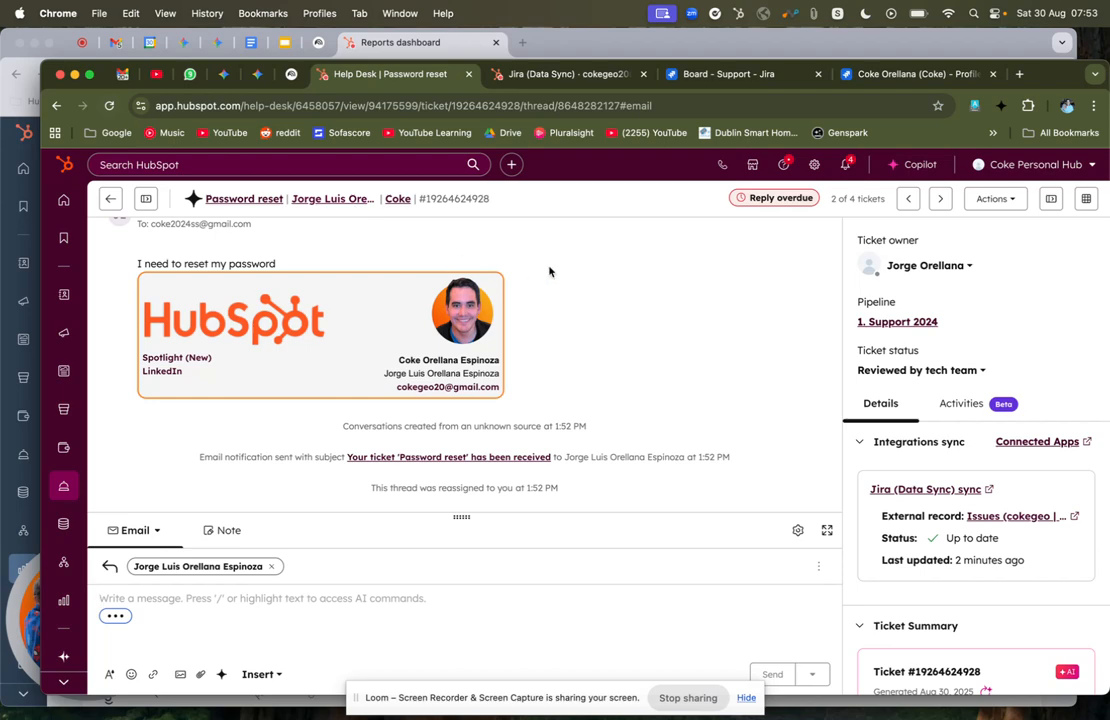
click(110, 198)
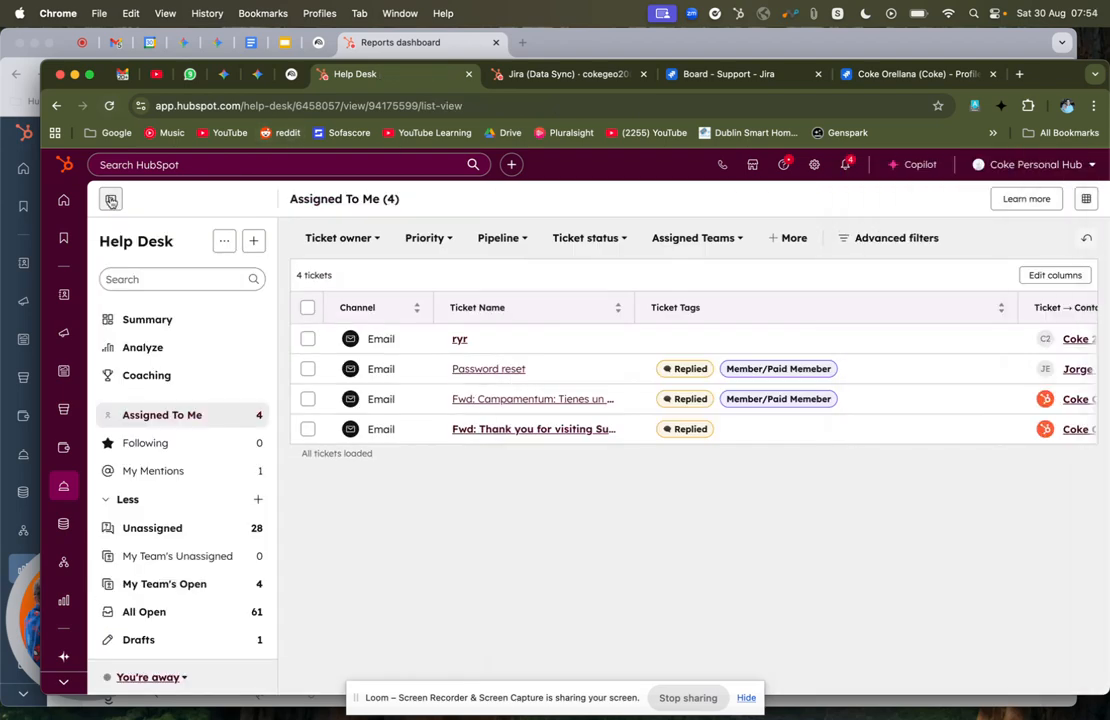
click(500, 399)
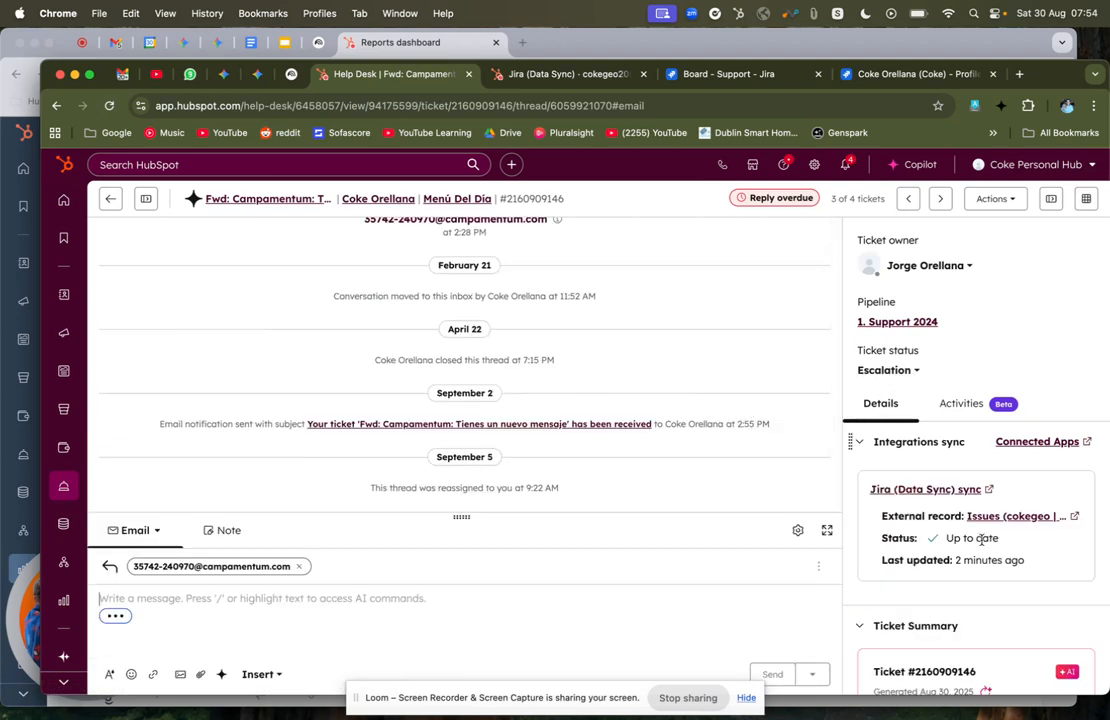
click(110, 106)
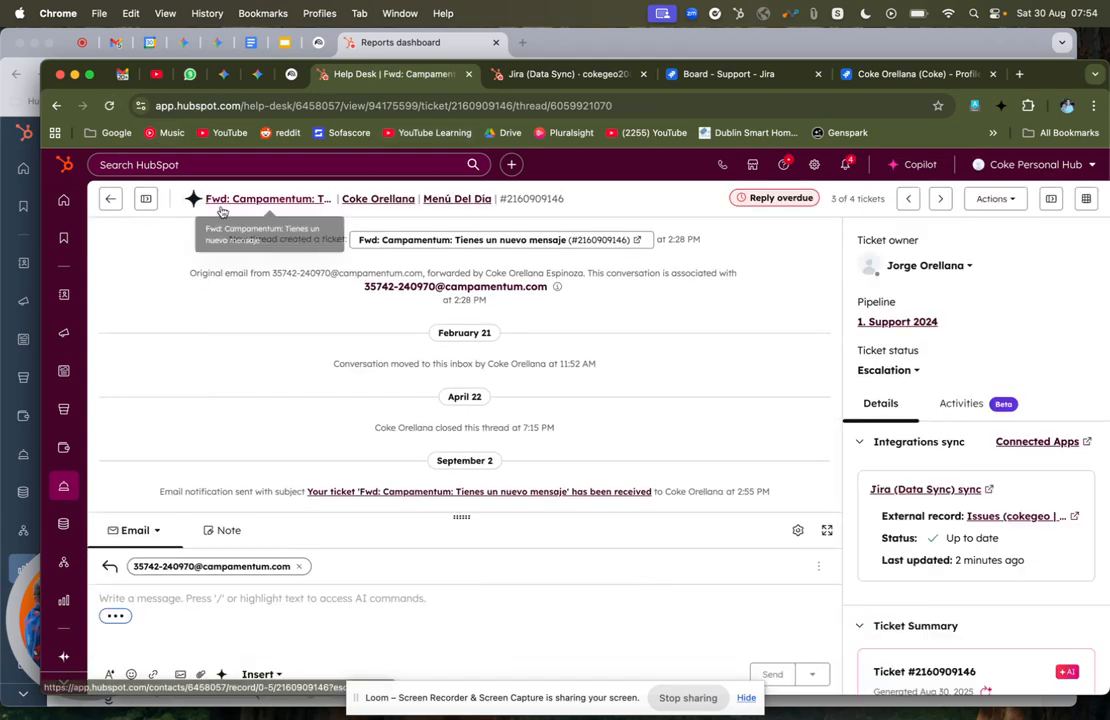
click(57, 107)
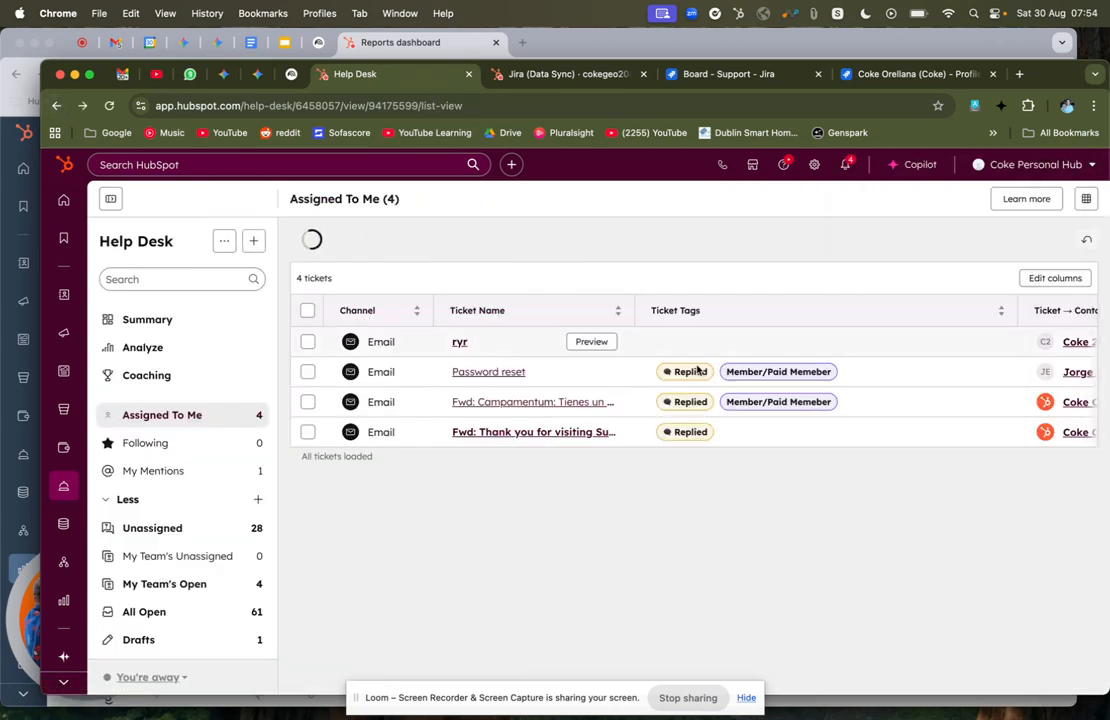